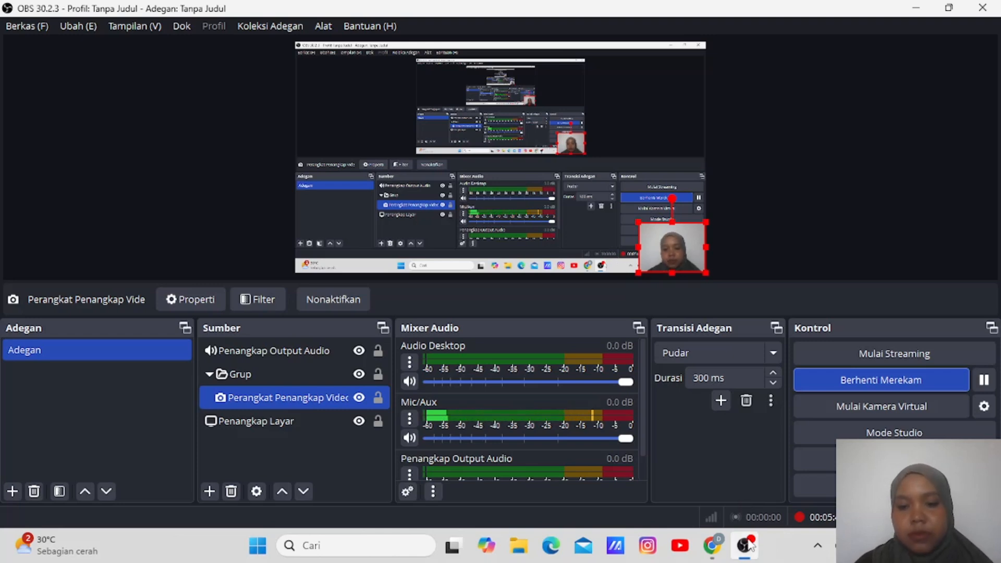
Step: Switch to the Tugas 1 PDF in Chrome and highlight the entity words in the case text, including mahasiswa and dosen
{"action": "mouse_move", "coordinate": [712, 545]}
{"action": "left_click", "coordinate": [710, 504]}
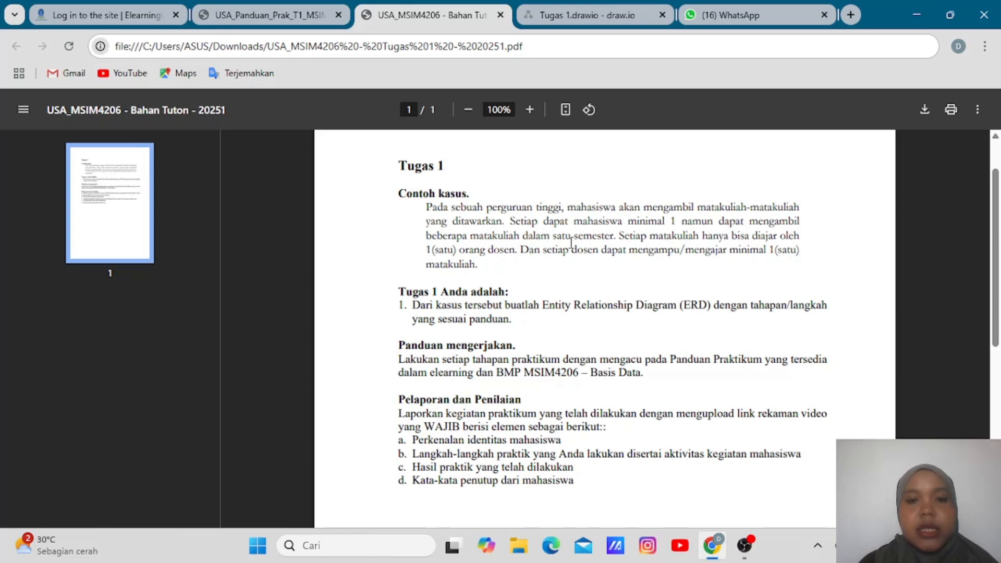
{"action": "double_click", "coordinate": [591, 207]}
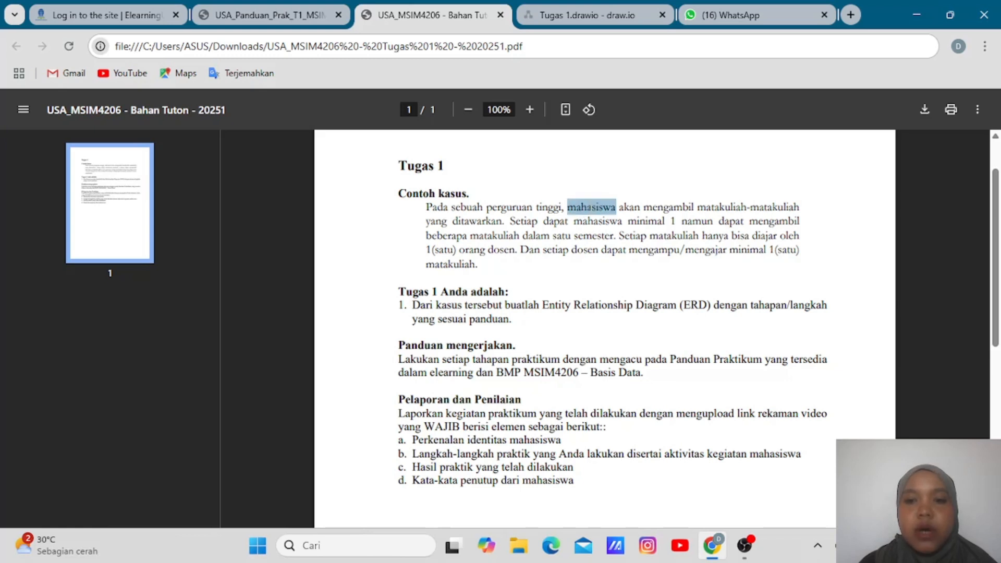
{"action": "triple_click", "coordinate": [737, 204]}
{"action": "left_click", "coordinate": [736, 205]}
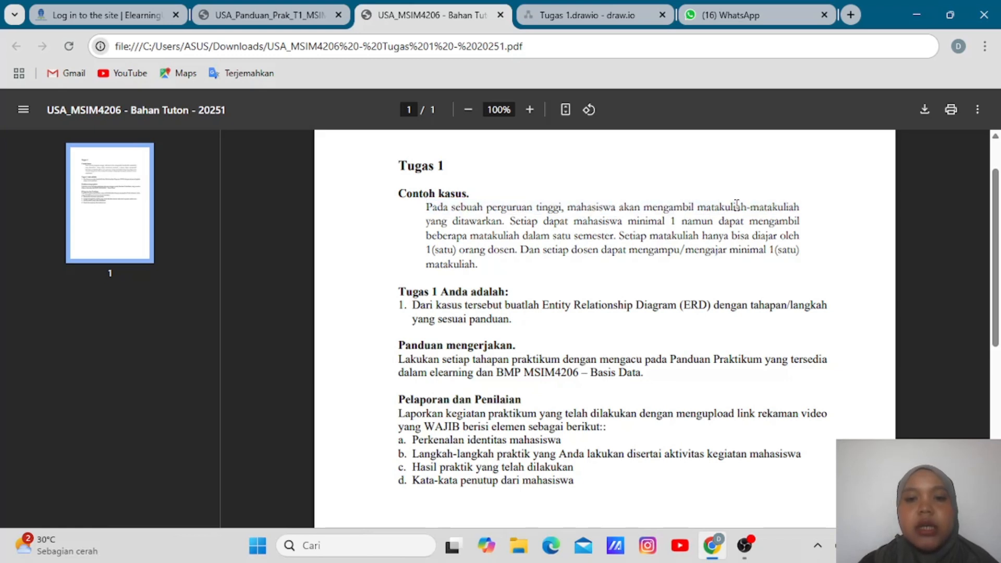
{"action": "double_click", "coordinate": [588, 255]}
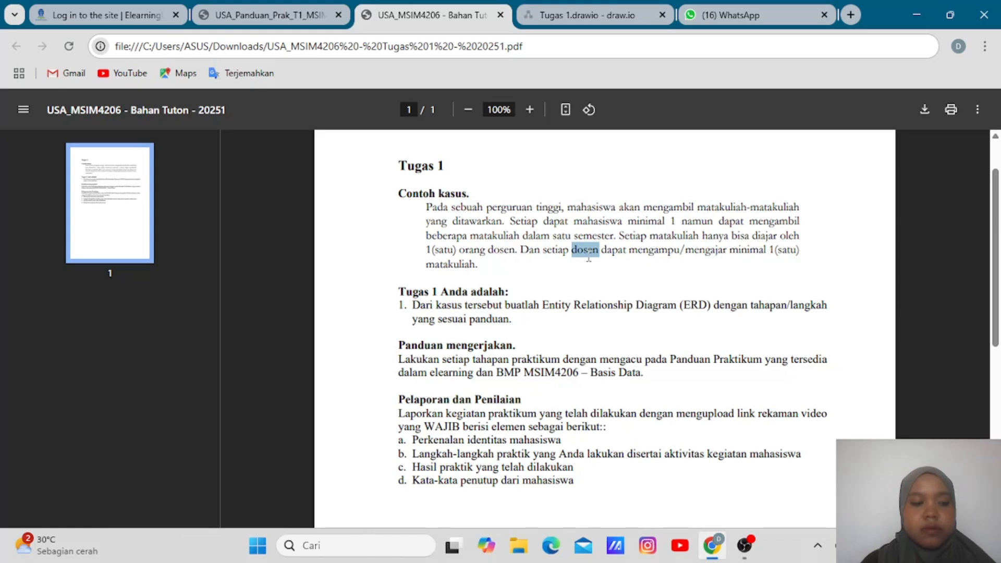
{"action": "left_click", "coordinate": [589, 257]}
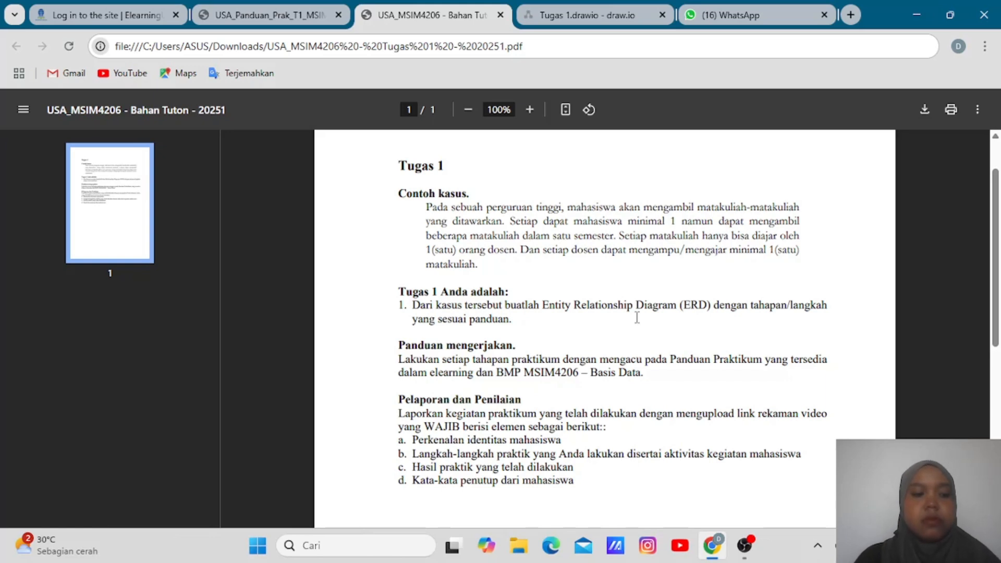
Step: In the Tugas 1.drawio diagram, add a rectangular Entity shape near the page's upper left and label it Mahasiswa
{"action": "key", "text": "ctrl+Tab"}
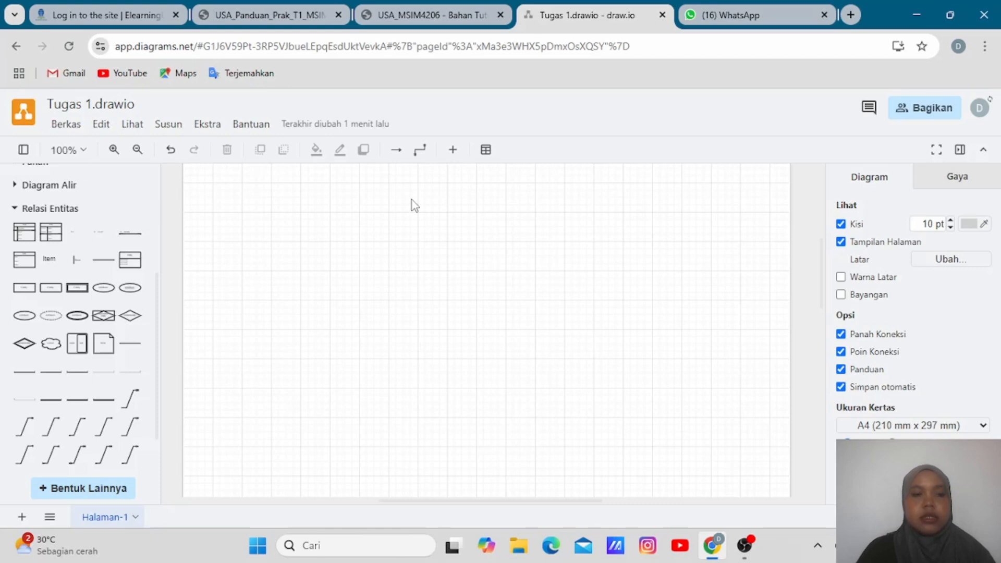
{"action": "mouse_move", "coordinate": [51, 290]}
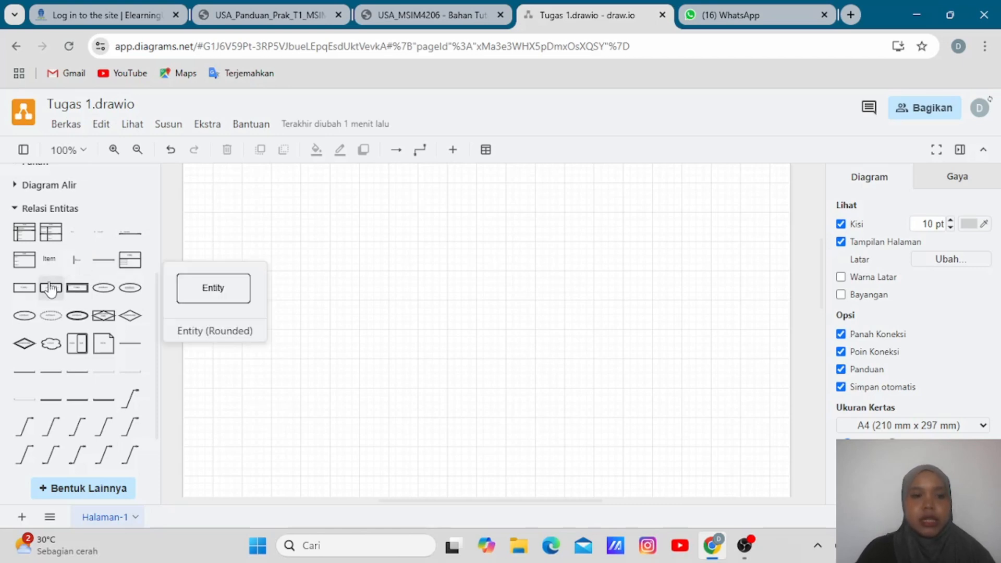
{"action": "left_click", "coordinate": [24, 291]}
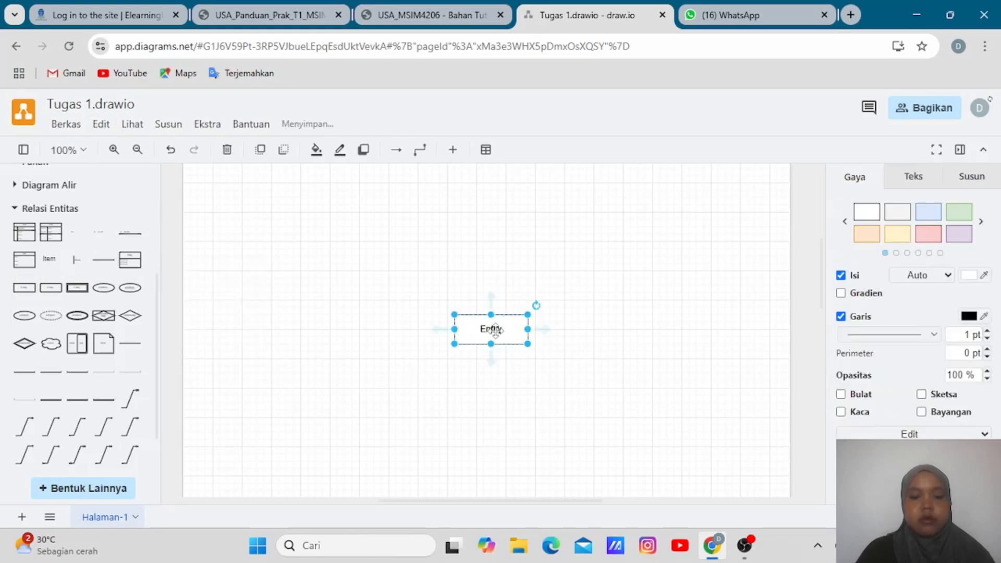
{"action": "left_click_drag", "start_coordinate": [504, 323], "coordinate": [289, 228]}
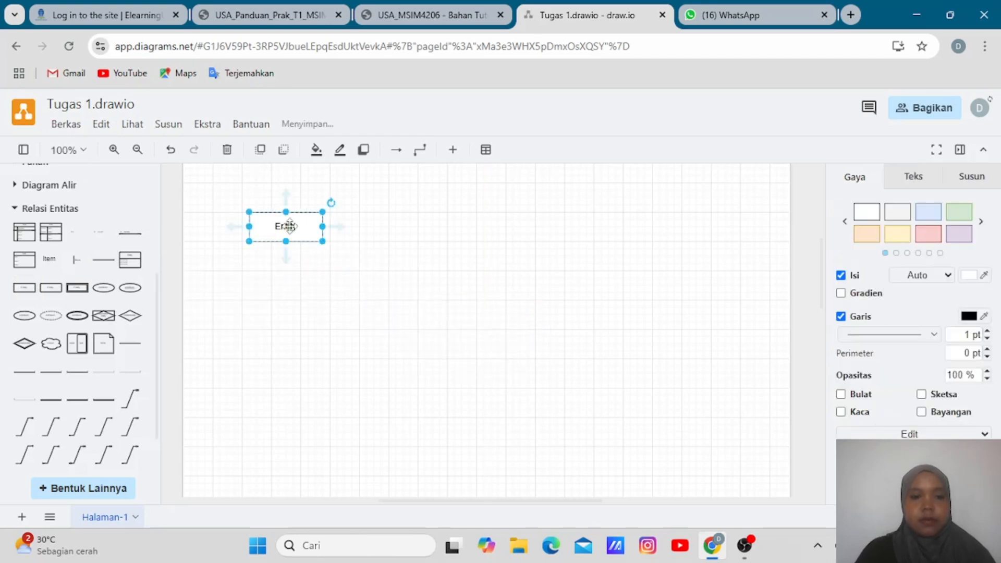
{"action": "double_click", "coordinate": [290, 226]}
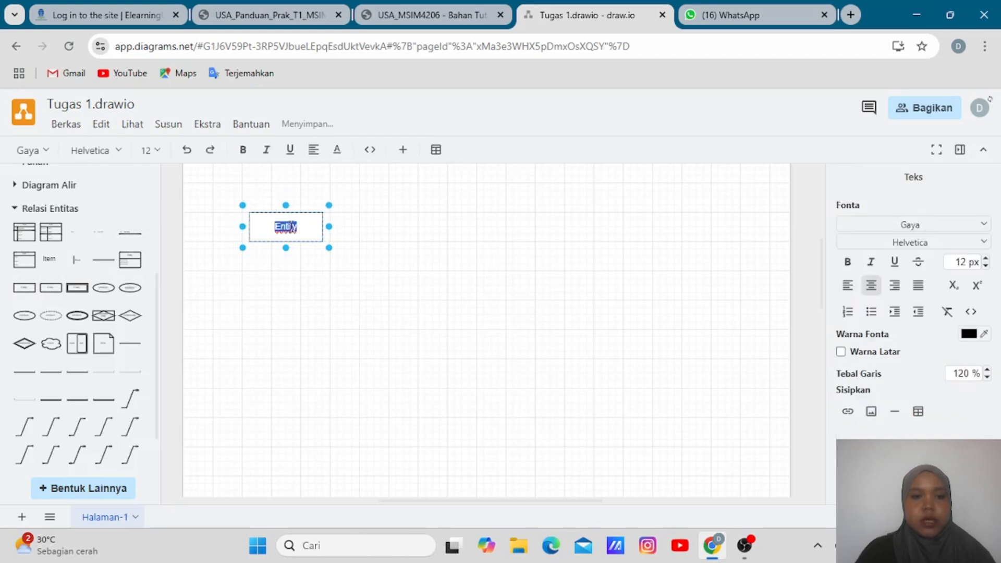
{"action": "type", "text": "M"}
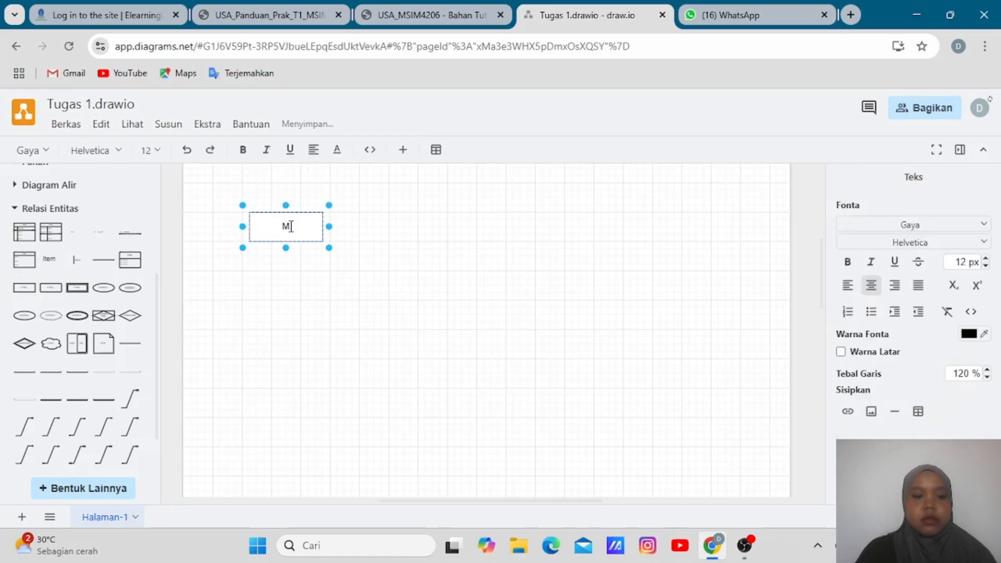
{"action": "type", "text": "ahasis"}
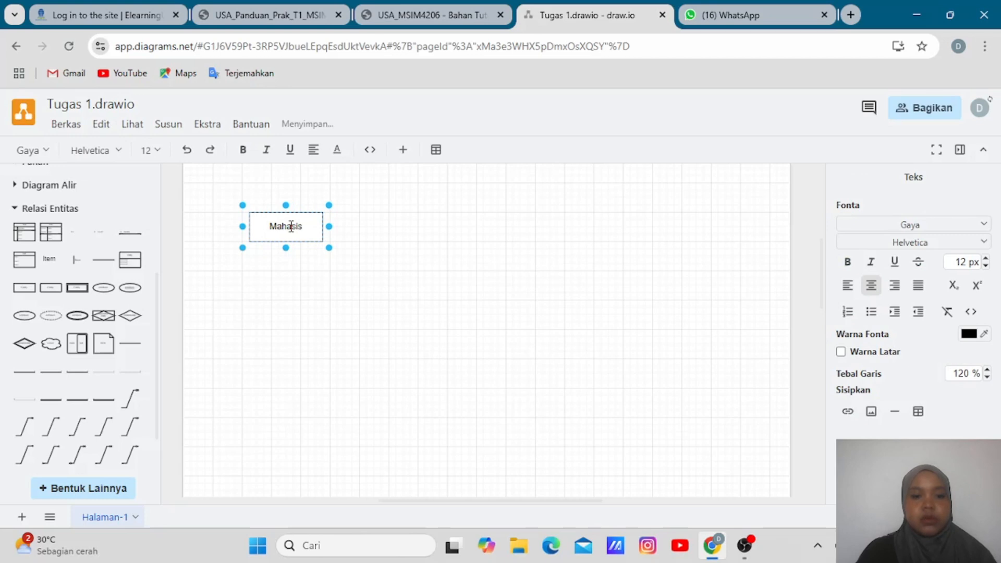
{"action": "type", "text": "wa"}
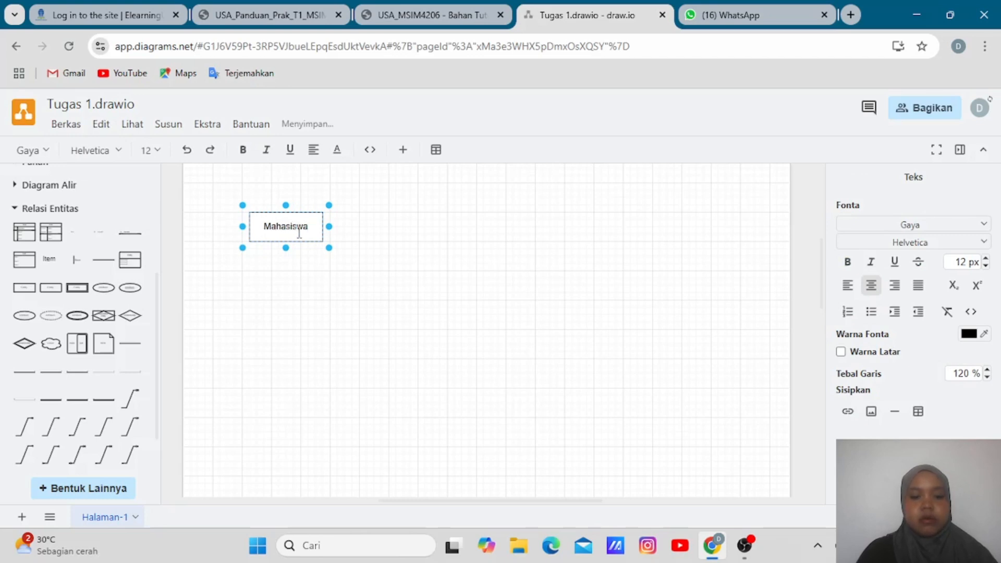
{"action": "left_click", "coordinate": [308, 233]}
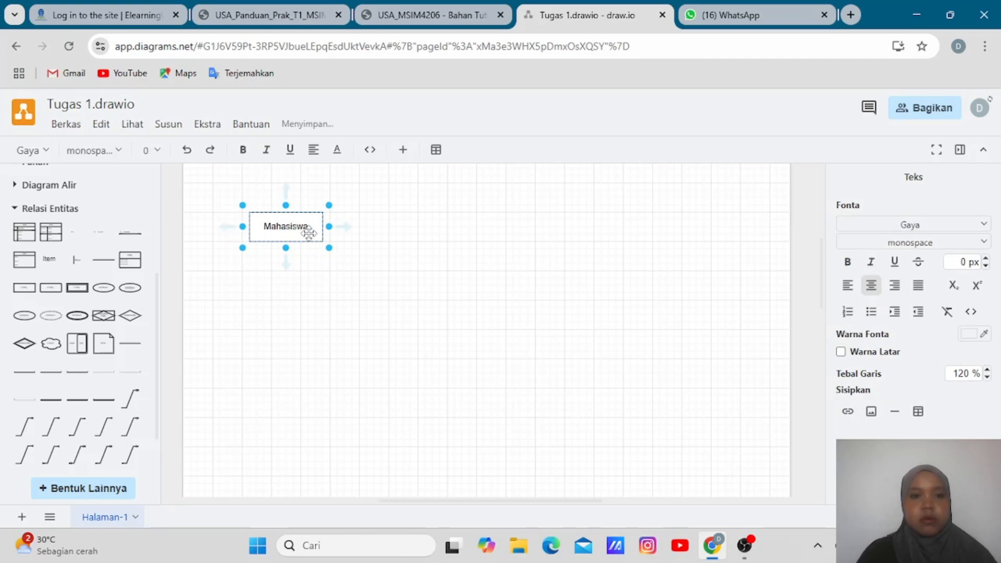
{"action": "left_click", "coordinate": [307, 225]}
{"action": "left_click", "coordinate": [322, 230]}
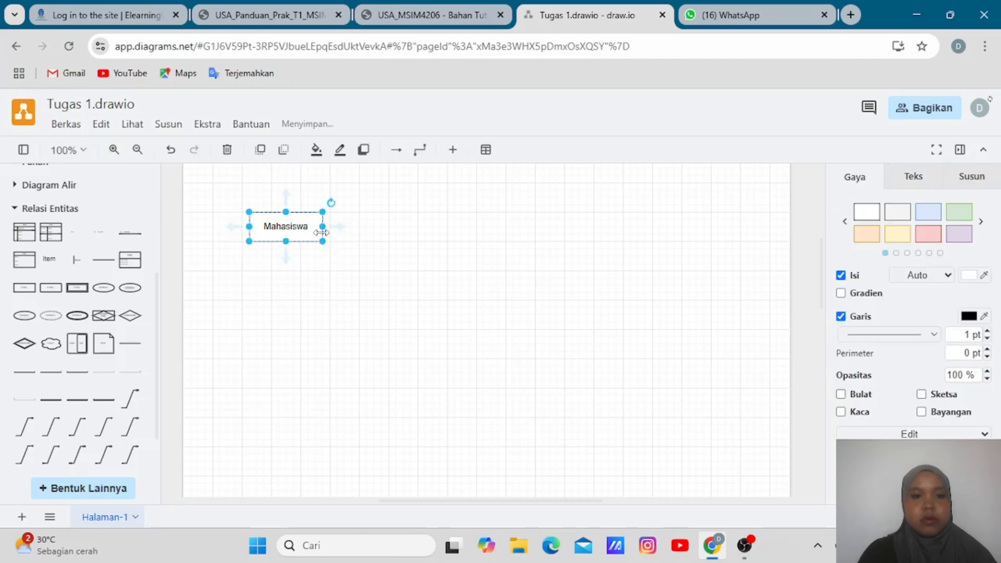
Step: Make two copies of the Mahasiswa entity, place one beside the original on its right and rename it Mata_kuliah
{"action": "left_click_drag", "start_coordinate": [307, 226], "coordinate": [429, 228]}
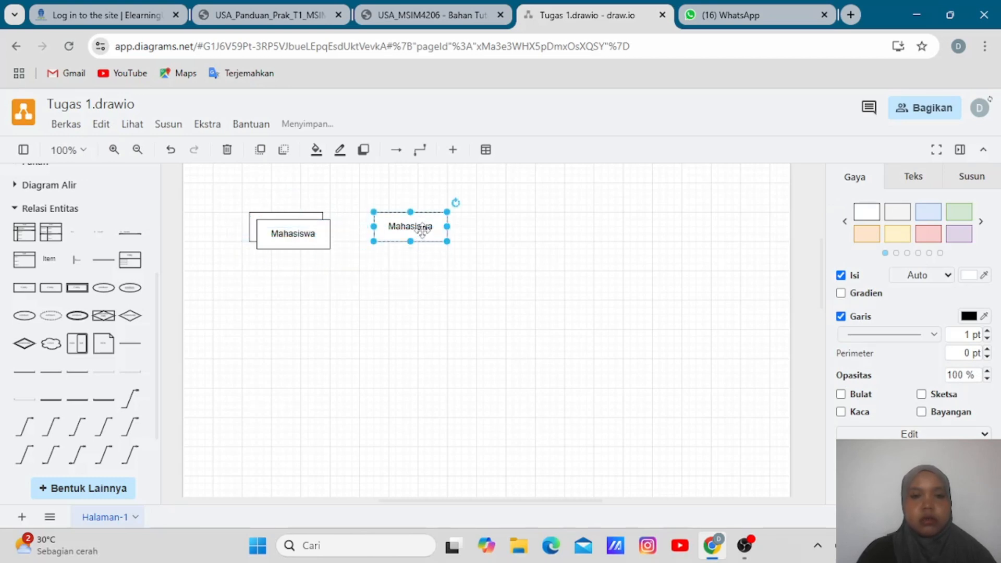
{"action": "double_click", "coordinate": [424, 234]}
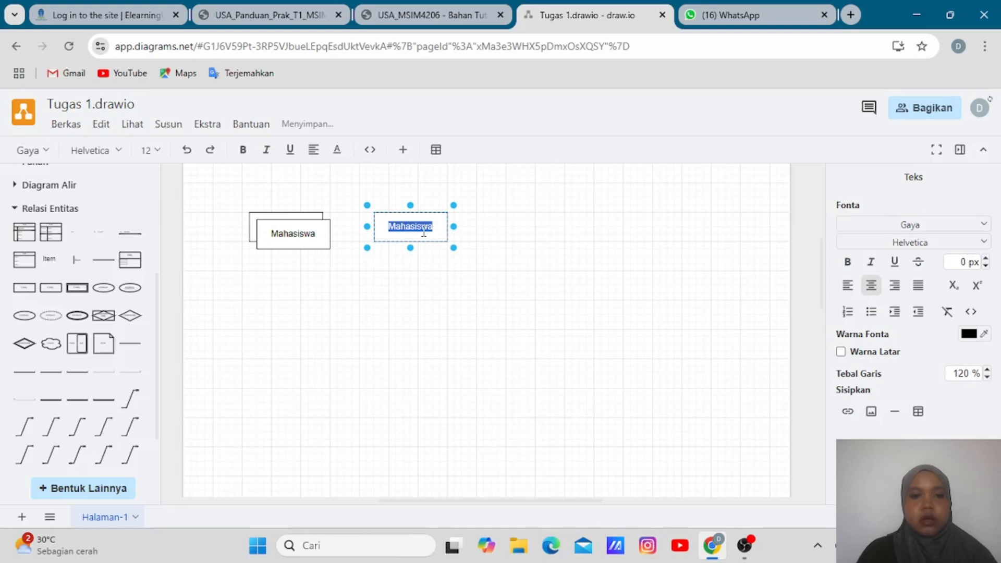
{"action": "type", "text": "Mata_K"}
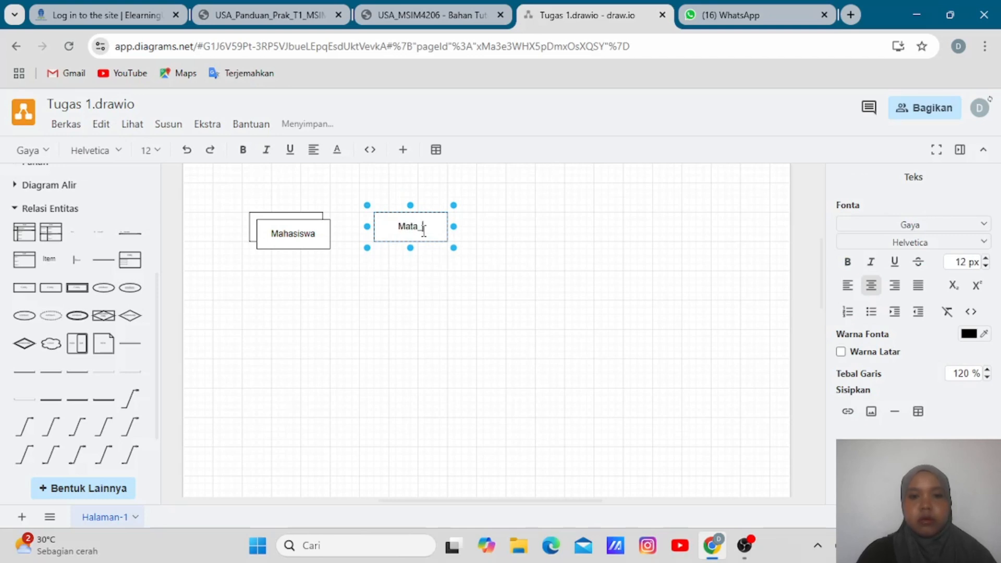
{"action": "type", "text": "uliah"}
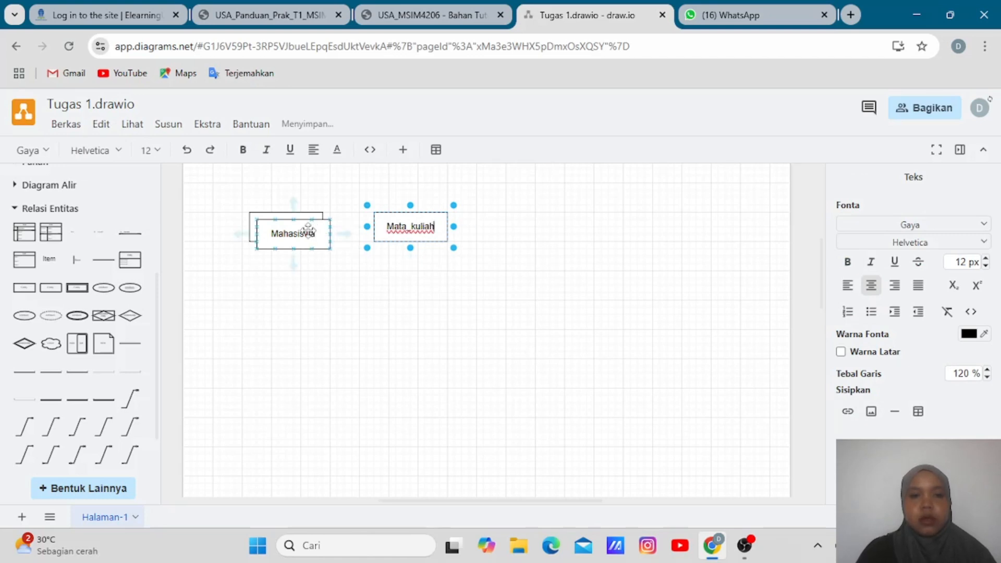
Step: Turn the spare Mahasiswa copy into a Dosen entity at the row's far right, and shift Mata_kuliah and Mahasiswa rightward to space the row
{"action": "left_click_drag", "start_coordinate": [313, 238], "coordinate": [691, 224]}
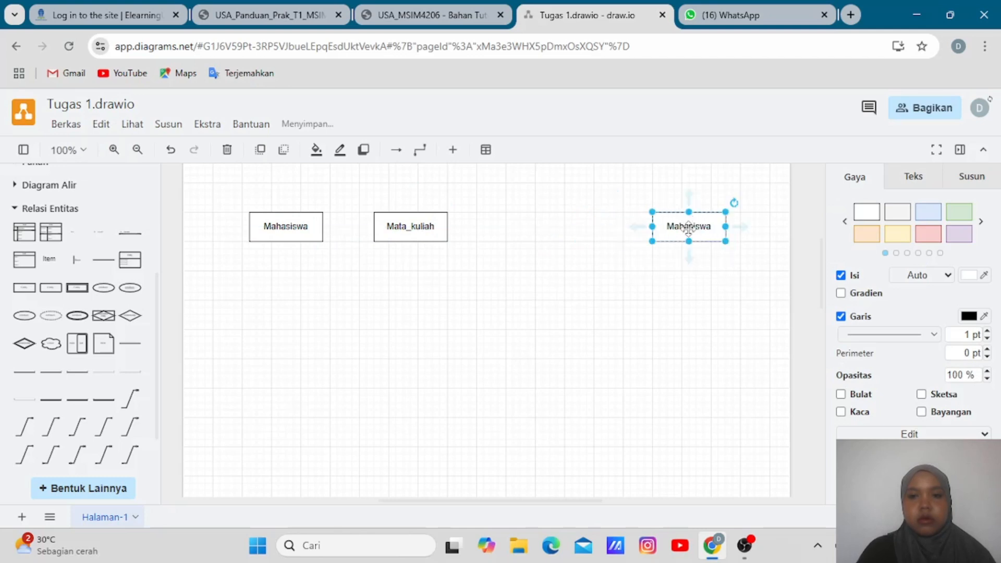
{"action": "double_click", "coordinate": [689, 228]}
{"action": "type", "text": "D"}
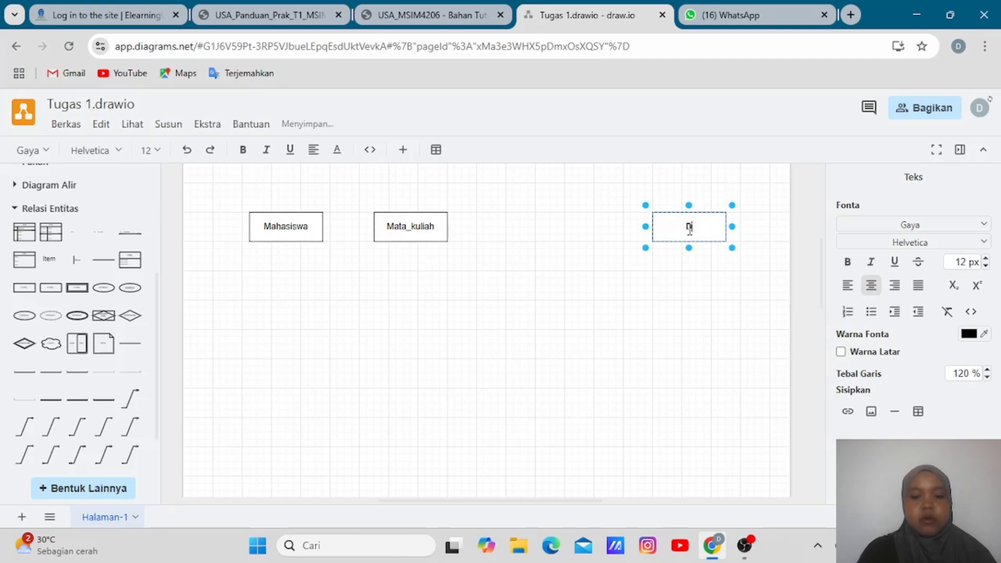
{"action": "type", "text": "osen"}
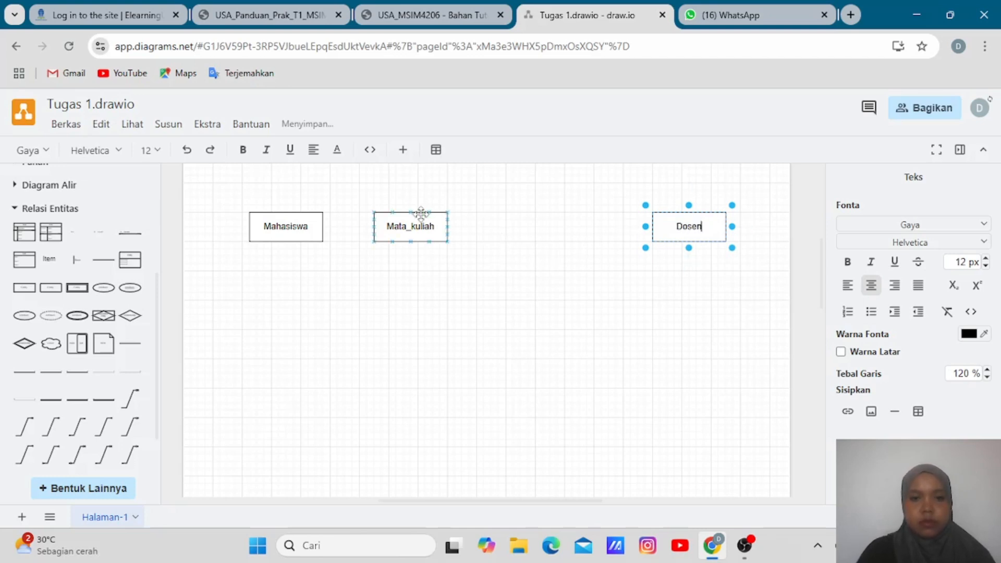
{"action": "left_click_drag", "start_coordinate": [413, 224], "coordinate": [473, 229]}
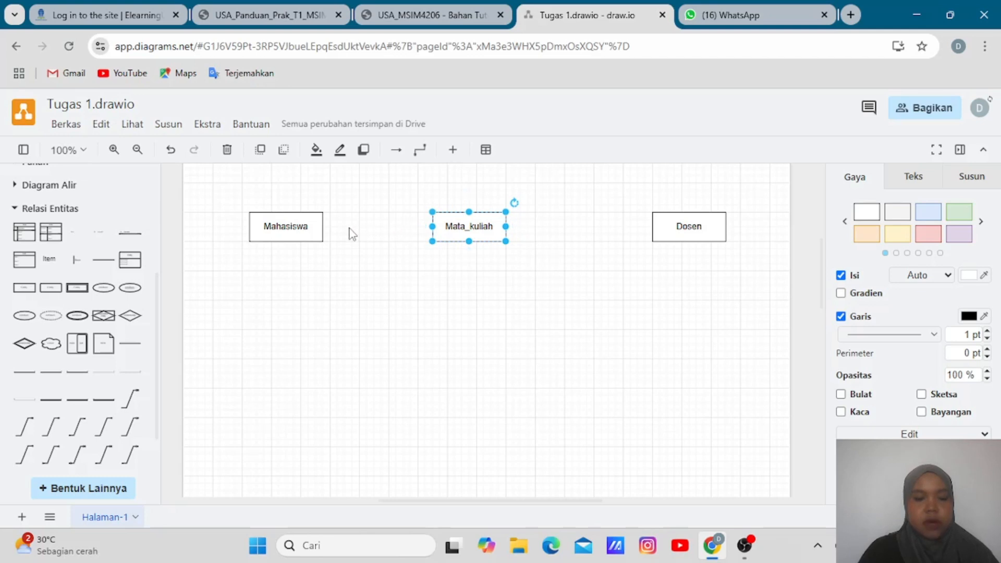
{"action": "left_click_drag", "start_coordinate": [283, 227], "coordinate": [305, 229]}
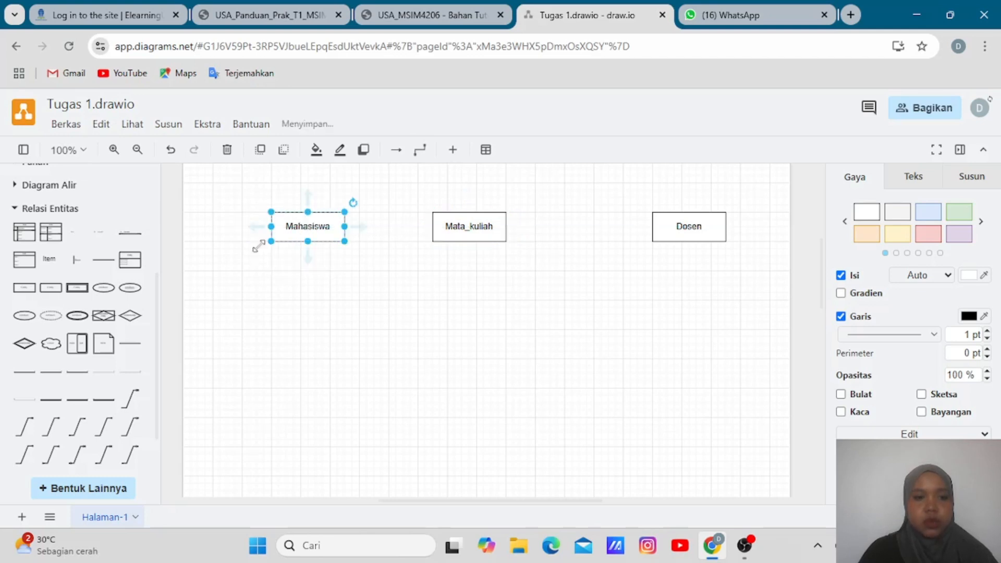
Step: Add an Attribute ellipse above and left of the Mahasiswa entity and label it id_mahasiswa
{"action": "left_click", "coordinate": [103, 287]}
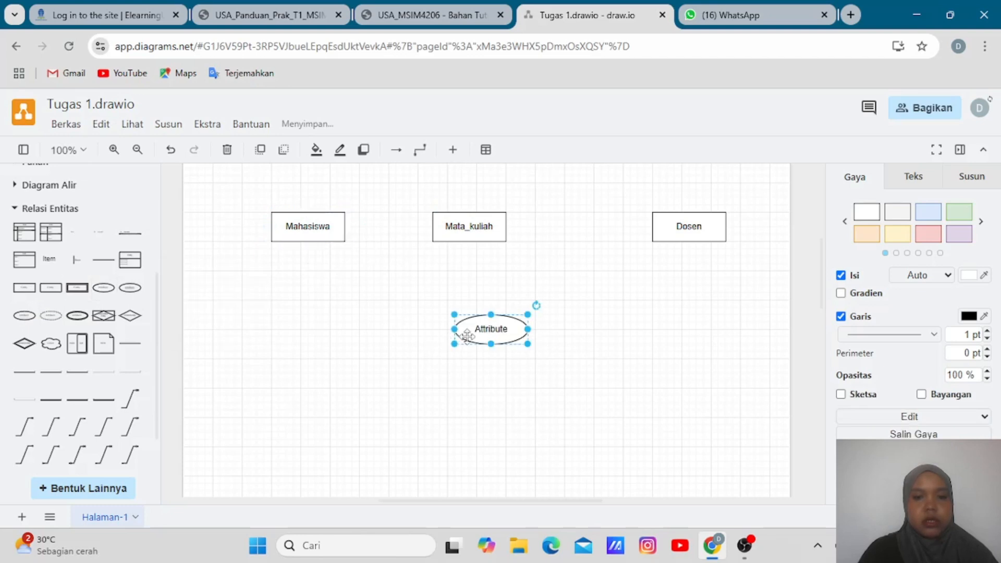
{"action": "left_click_drag", "start_coordinate": [485, 331], "coordinate": [222, 200]}
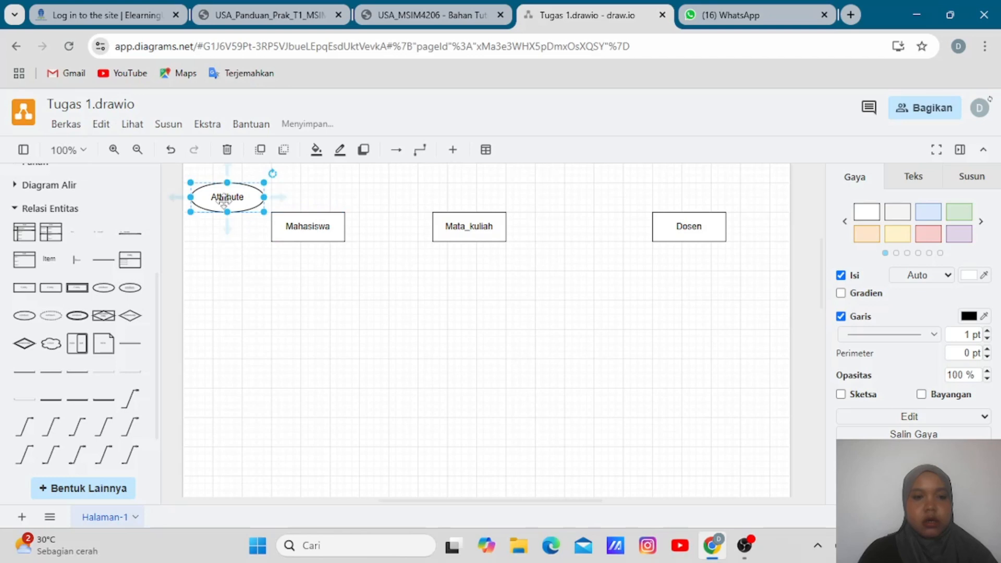
{"action": "double_click", "coordinate": [224, 200]}
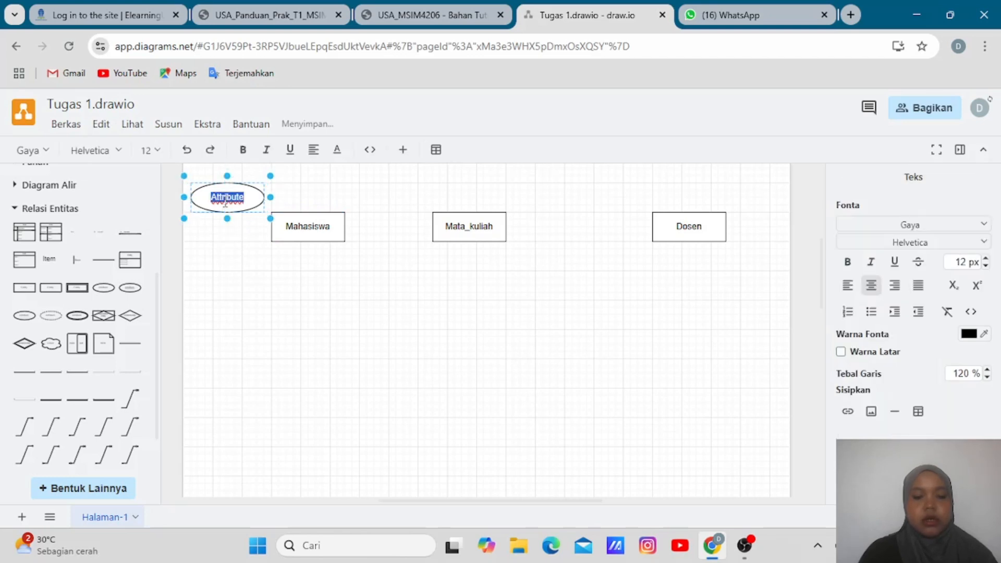
{"action": "type", "text": "id_"}
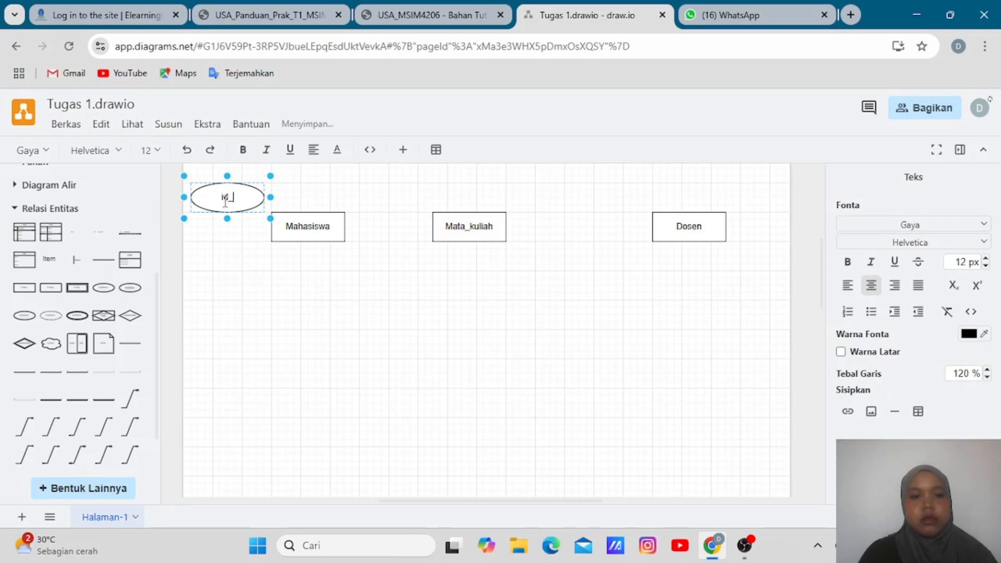
{"action": "type", "text": "mahasis"}
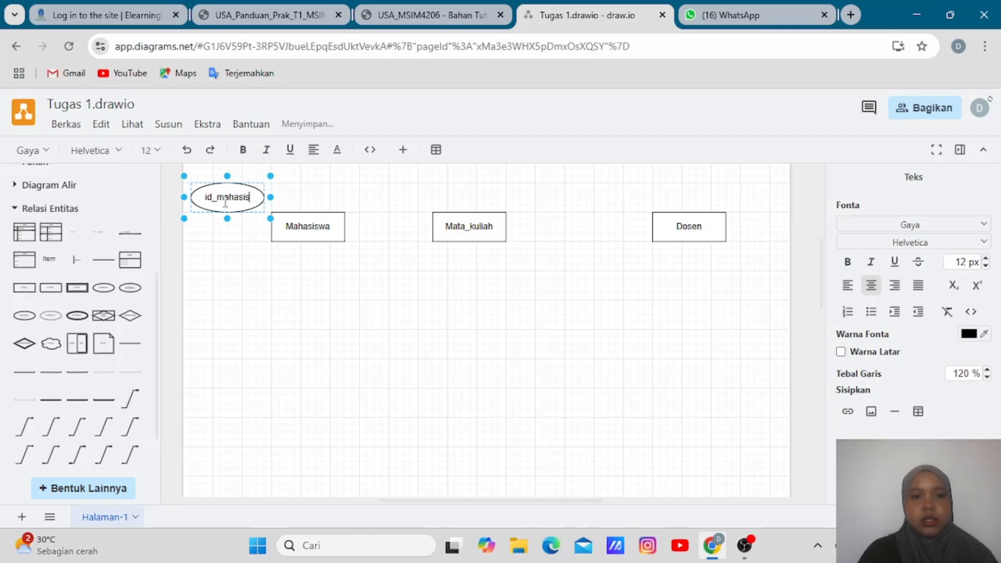
{"action": "type", "text": "wa"}
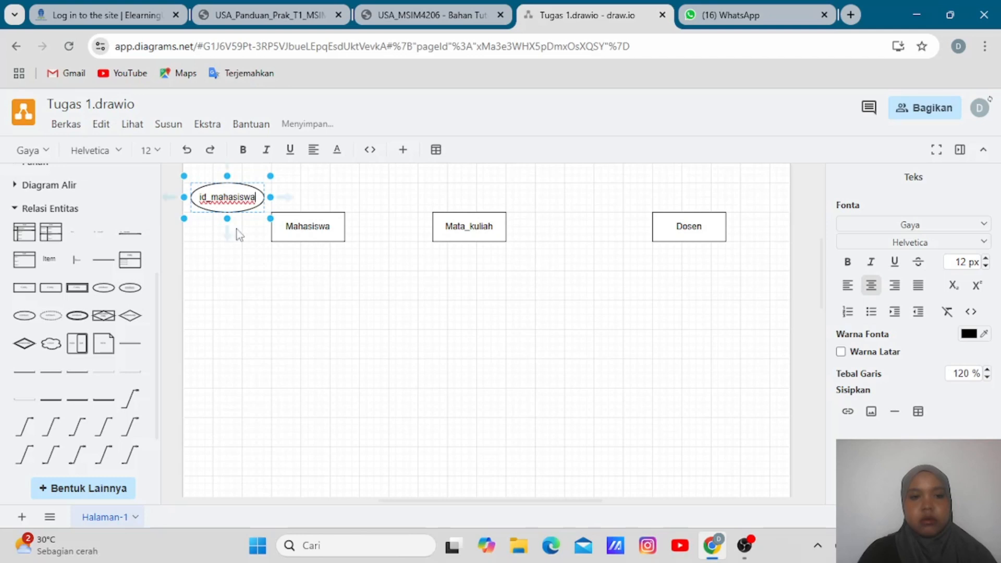
{"action": "left_click", "coordinate": [245, 245]}
{"action": "left_click", "coordinate": [245, 246]}
Step: Make two copies of the id_mahasiswa attribute, leaving them stacked over the original with their labels unedited
{"action": "left_click", "coordinate": [230, 197]}
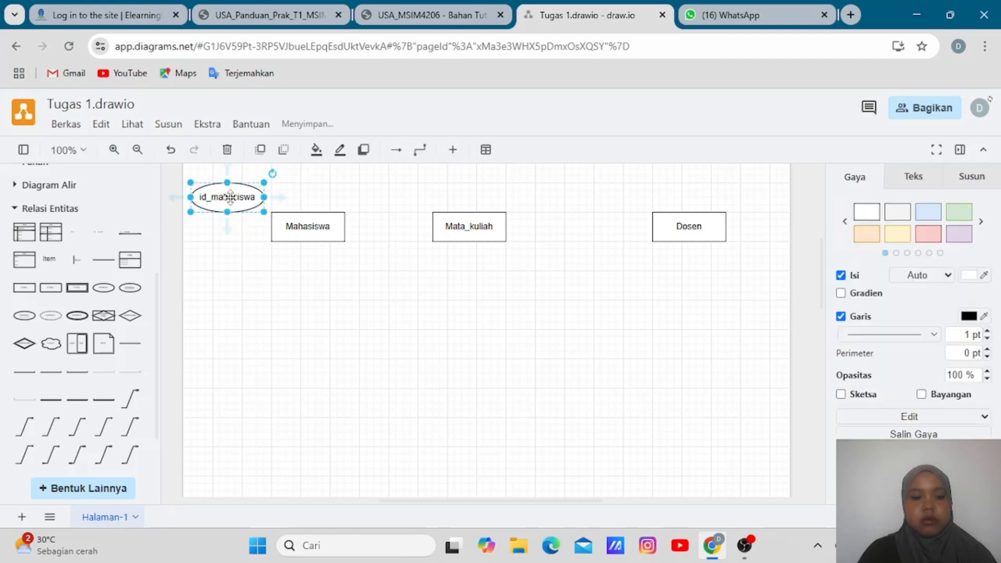
{"action": "left_click_drag", "start_coordinate": [230, 196], "coordinate": [233, 210]}
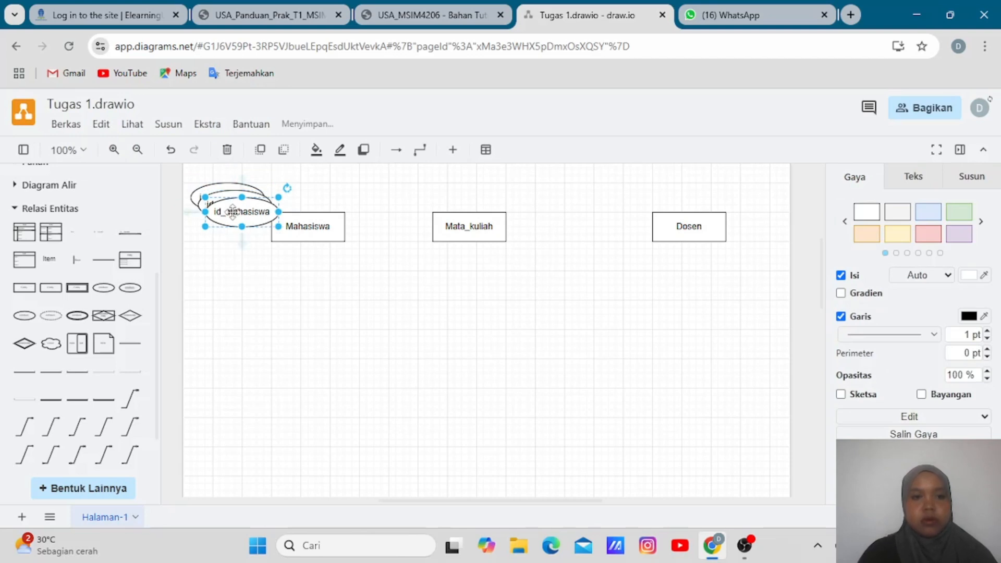
{"action": "double_click", "coordinate": [233, 210]}
{"action": "left_click", "coordinate": [233, 211]}
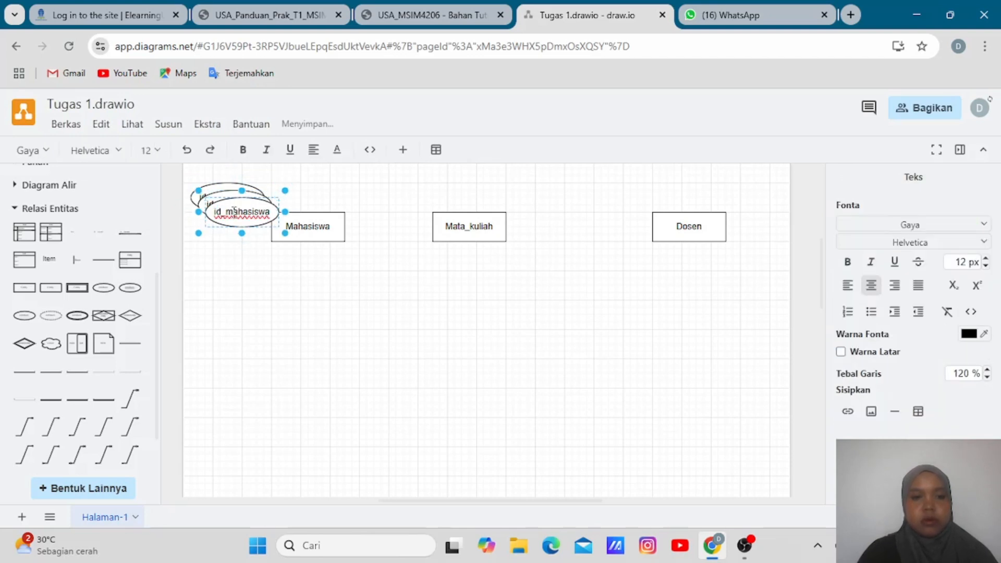
{"action": "mouse_move", "coordinate": [234, 212]}
{"action": "left_mouse_down"}
{"action": "mouse_move", "coordinate": [232, 245]}
{"action": "mouse_move", "coordinate": [244, 211]}
{"action": "left_mouse_up"}
{"action": "double_click", "coordinate": [244, 211]}
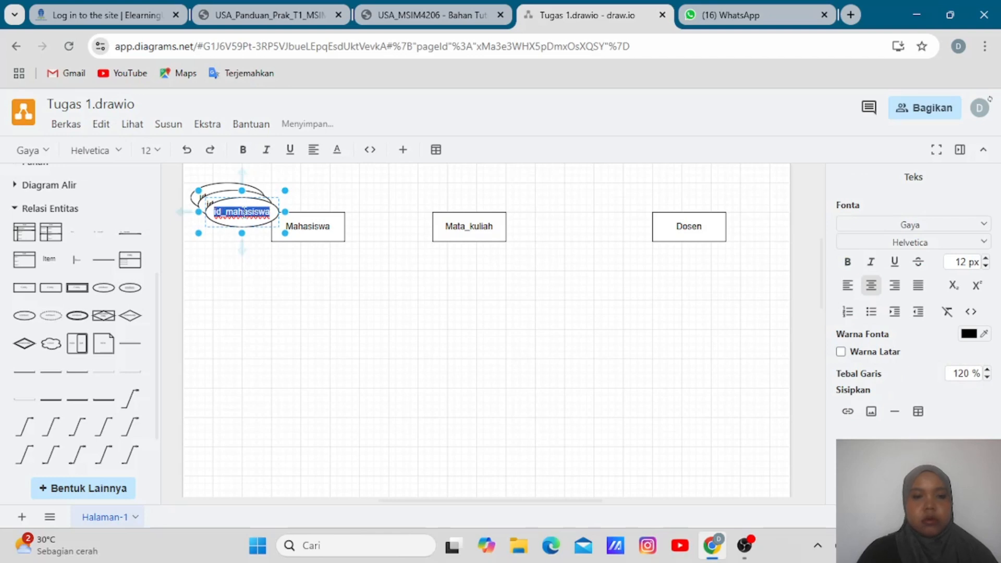
{"action": "left_click", "coordinate": [243, 285]}
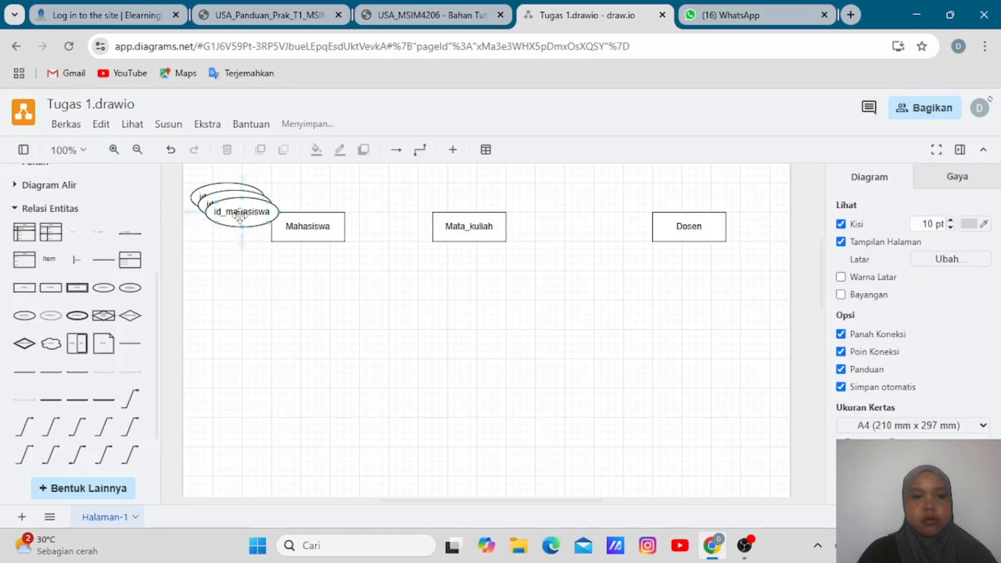
Step: Stack the two id_mahasiswa copies in a column below the original and rename them nim and nama_lengkap
{"action": "left_click_drag", "start_coordinate": [240, 219], "coordinate": [226, 285]}
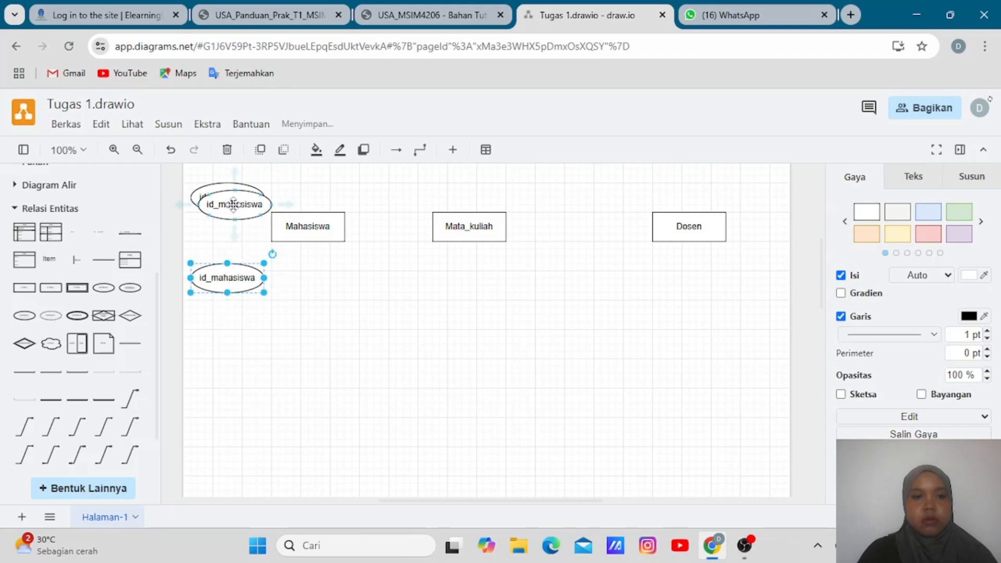
{"action": "left_click_drag", "start_coordinate": [233, 205], "coordinate": [223, 232]}
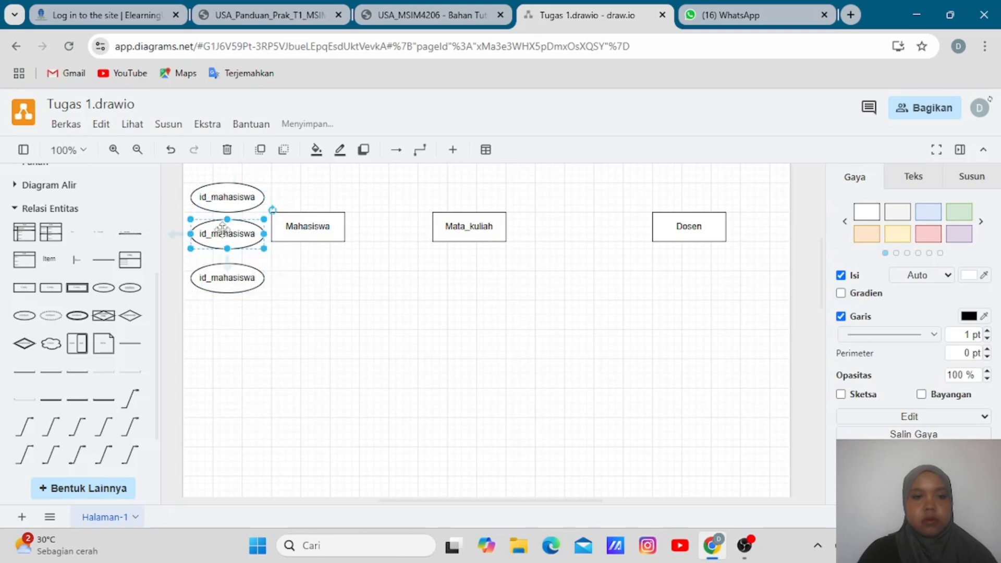
{"action": "double_click", "coordinate": [225, 236]}
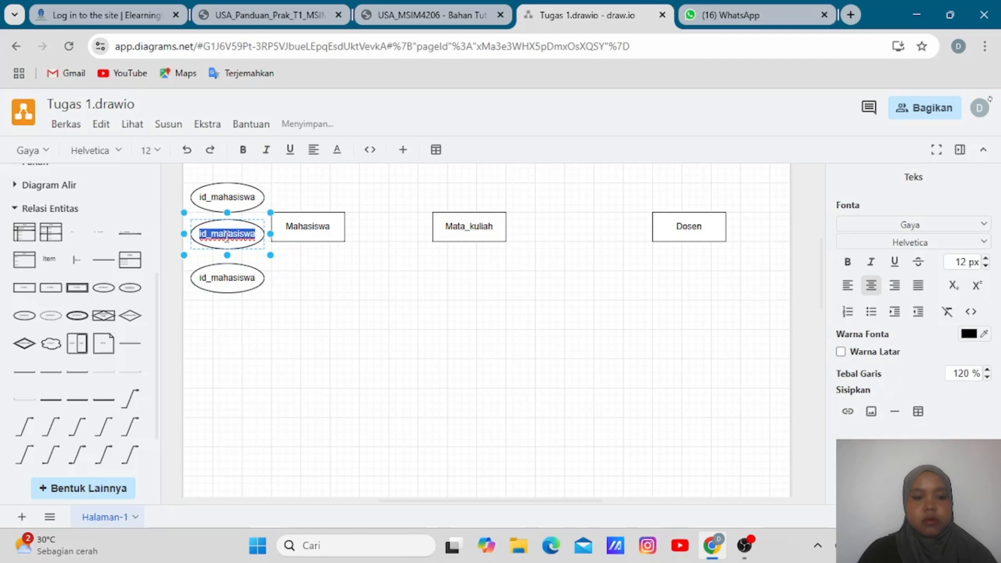
{"action": "type", "text": "nim"}
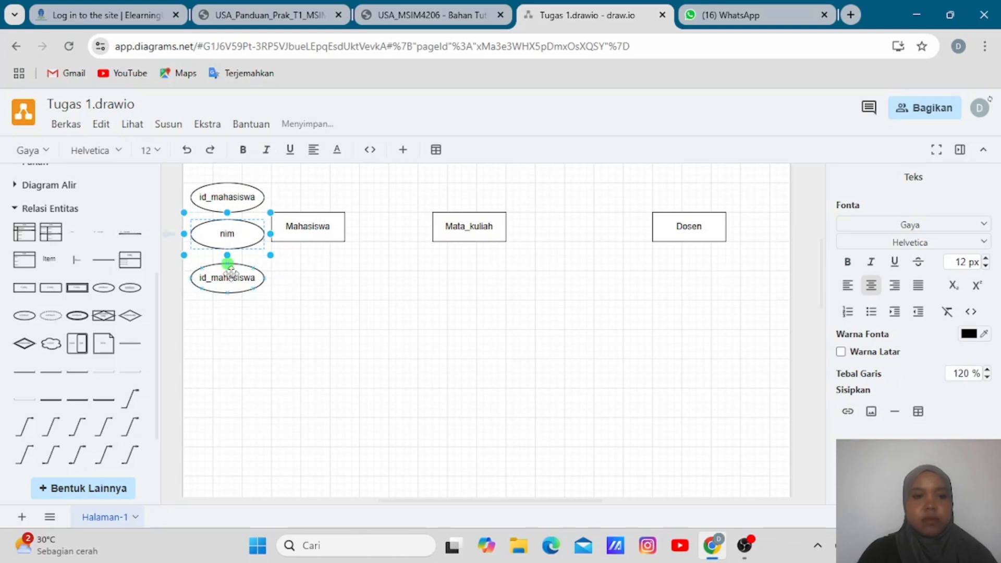
{"action": "double_click", "coordinate": [230, 276]}
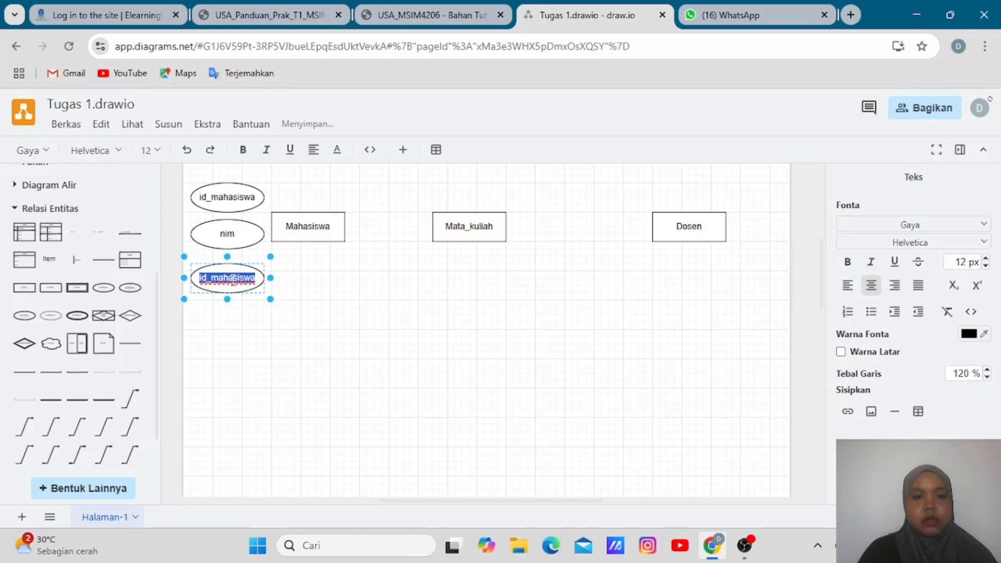
{"action": "type", "text": "nama"}
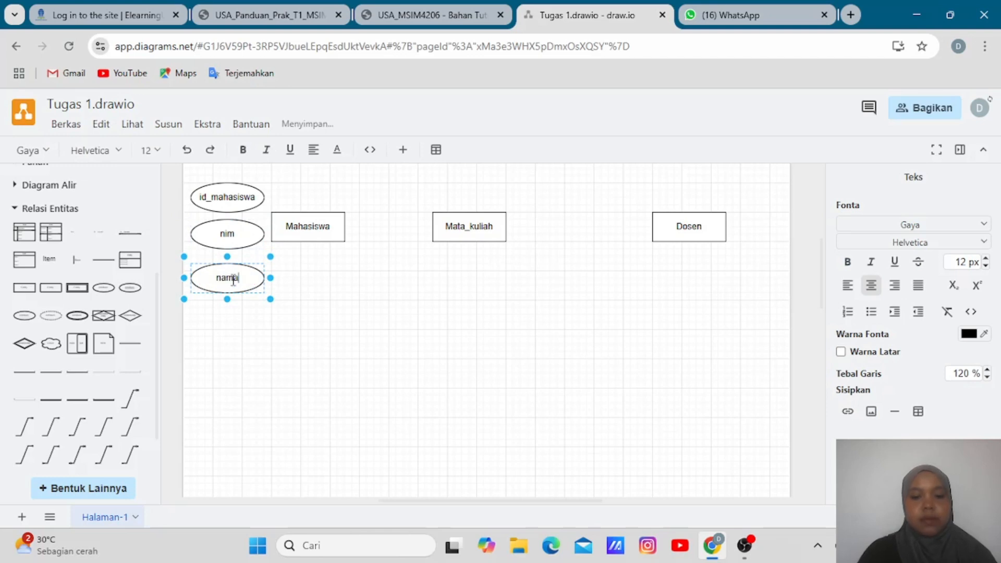
{"action": "type", "text": "_lengkap"}
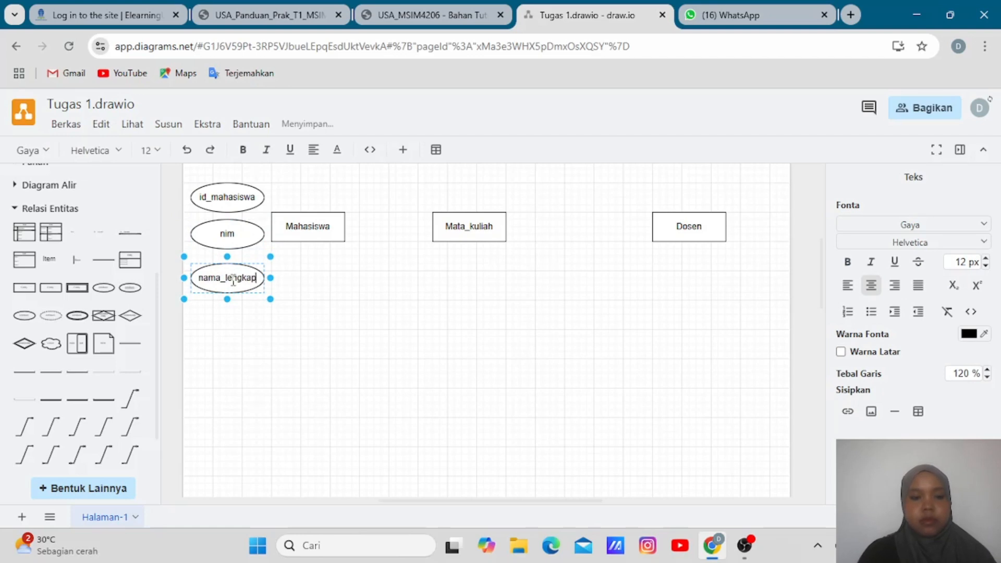
{"action": "left_click", "coordinate": [268, 339]}
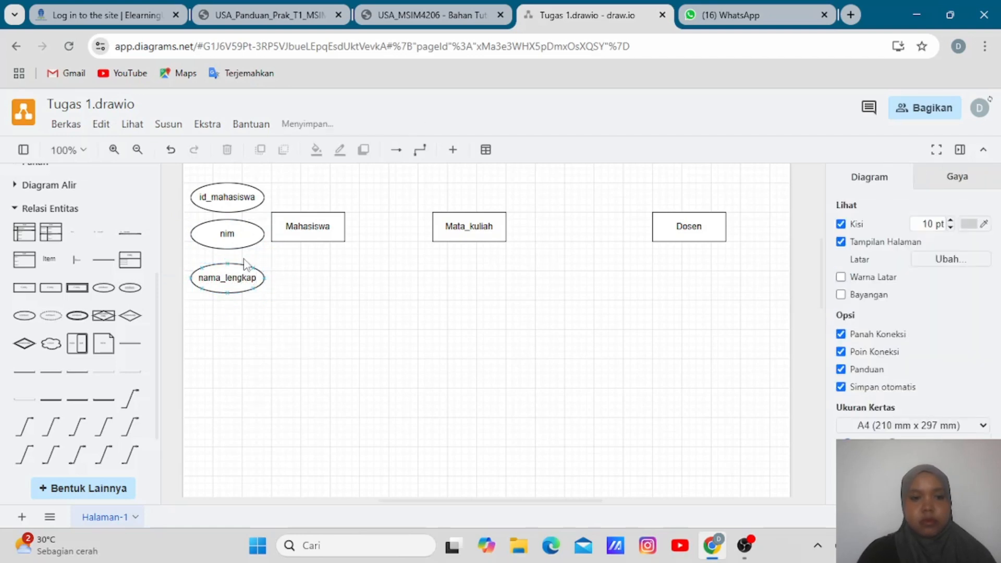
Step: Shift Mahasiswa slightly right and down to line up with nim, and move nama_lengkap closer so the attribute column is evenly spaced
{"action": "left_click", "coordinate": [229, 235]}
{"action": "mouse_move", "coordinate": [191, 181]}
{"action": "left_mouse_down"}
{"action": "mouse_move", "coordinate": [263, 297]}
{"action": "mouse_move", "coordinate": [182, 175]}
{"action": "left_mouse_up"}
{"action": "left_click_drag", "start_coordinate": [315, 233], "coordinate": [328, 243]}
{"action": "left_click", "coordinate": [388, 321]}
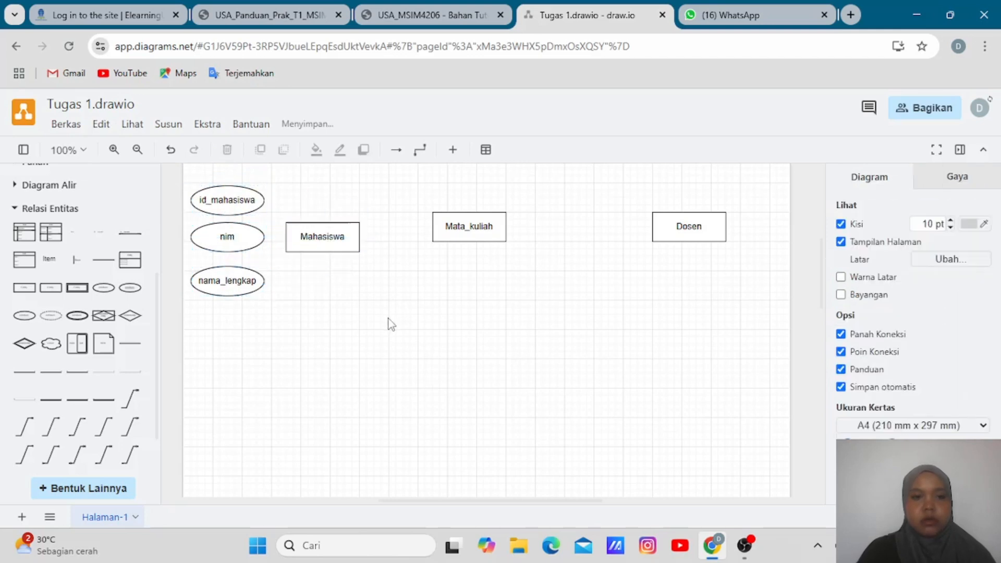
{"action": "left_click", "coordinate": [233, 280]}
{"action": "left_click_drag", "start_coordinate": [234, 281], "coordinate": [233, 277]}
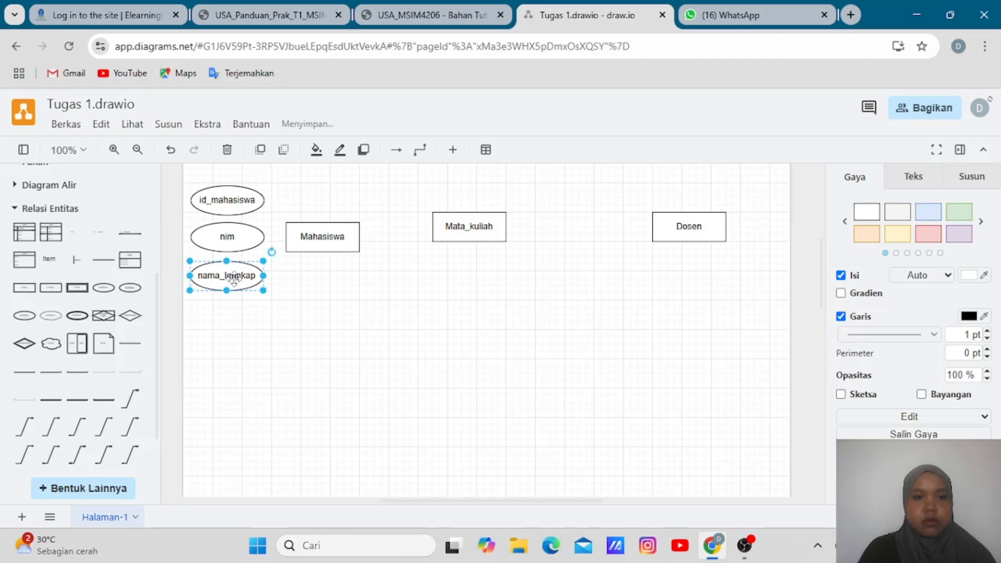
{"action": "left_click", "coordinate": [432, 320]}
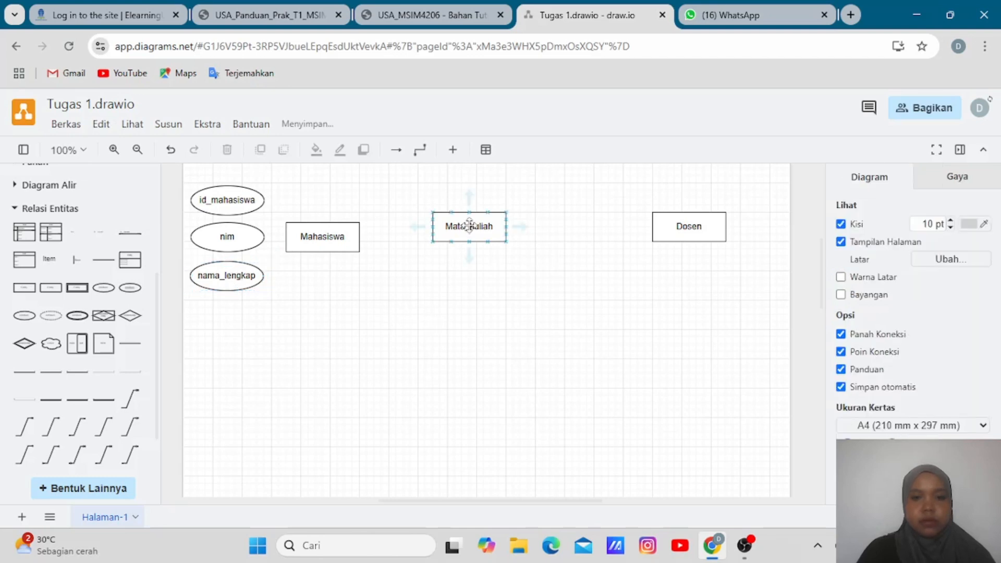
Step: Lower the Mata_kuliah entity so it lines up horizontally with Mahasiswa
{"action": "left_click_drag", "start_coordinate": [467, 225], "coordinate": [471, 241]}
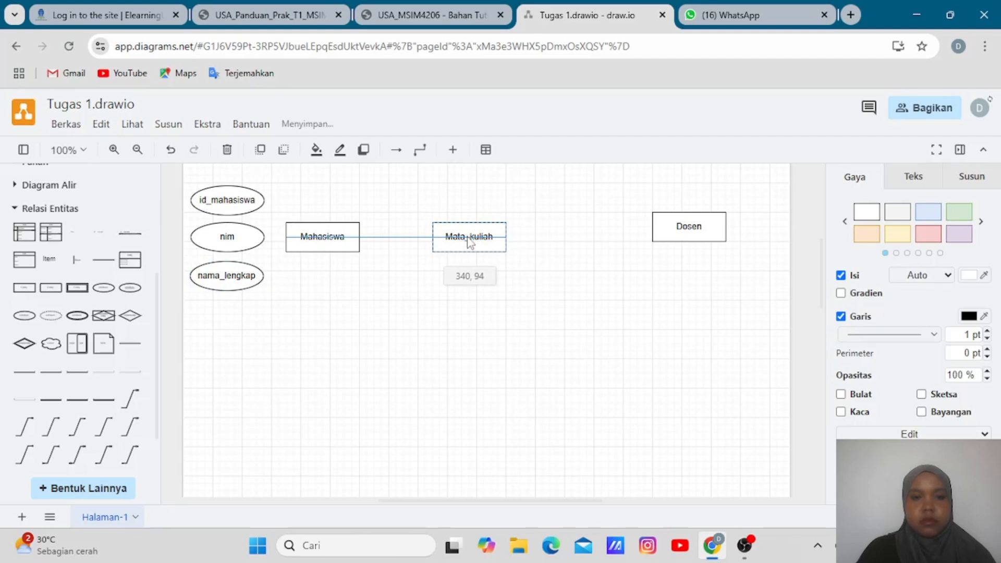
{"action": "left_click_drag", "start_coordinate": [470, 243], "coordinate": [468, 238]}
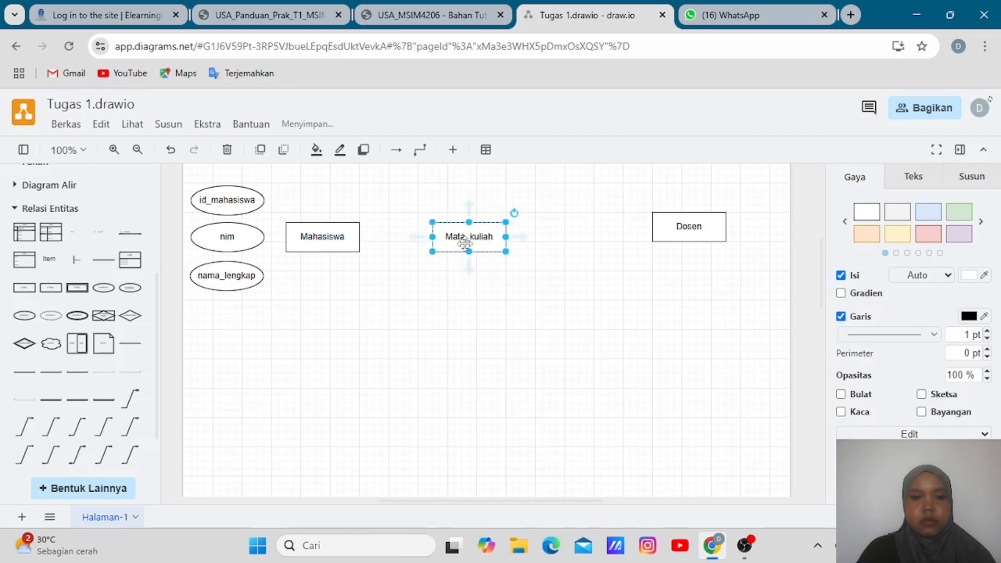
{"action": "left_click", "coordinate": [398, 296]}
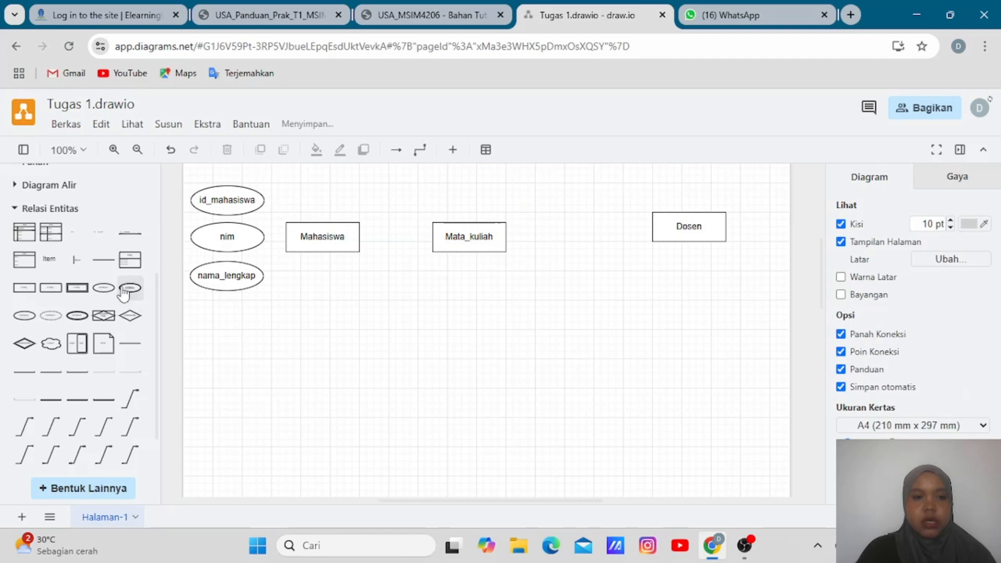
Step: Add a plain straight line connecting the id_mahasiswa attribute to the near side of the Mahasiswa entity
{"action": "mouse_move", "coordinate": [103, 270]}
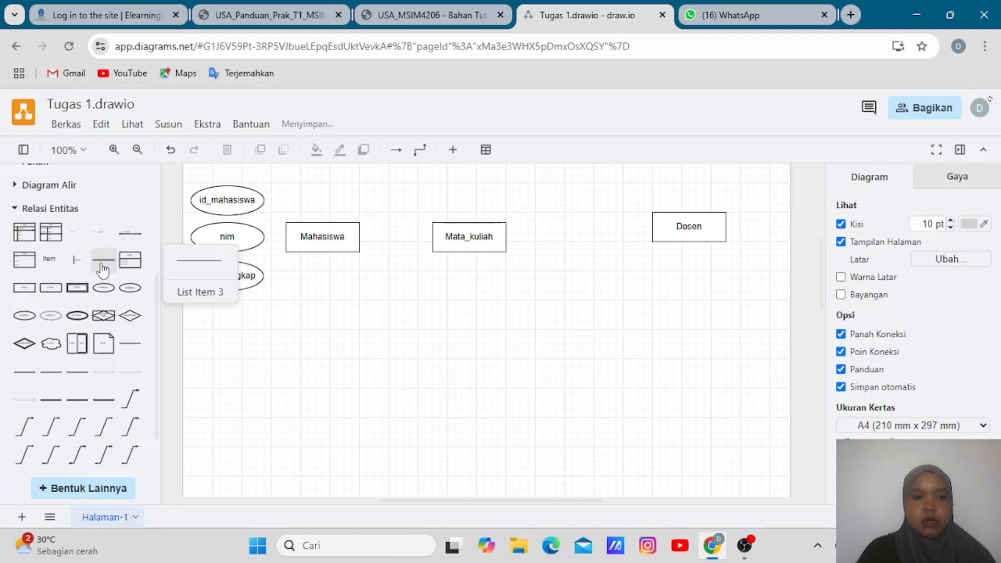
{"action": "left_click", "coordinate": [130, 343]}
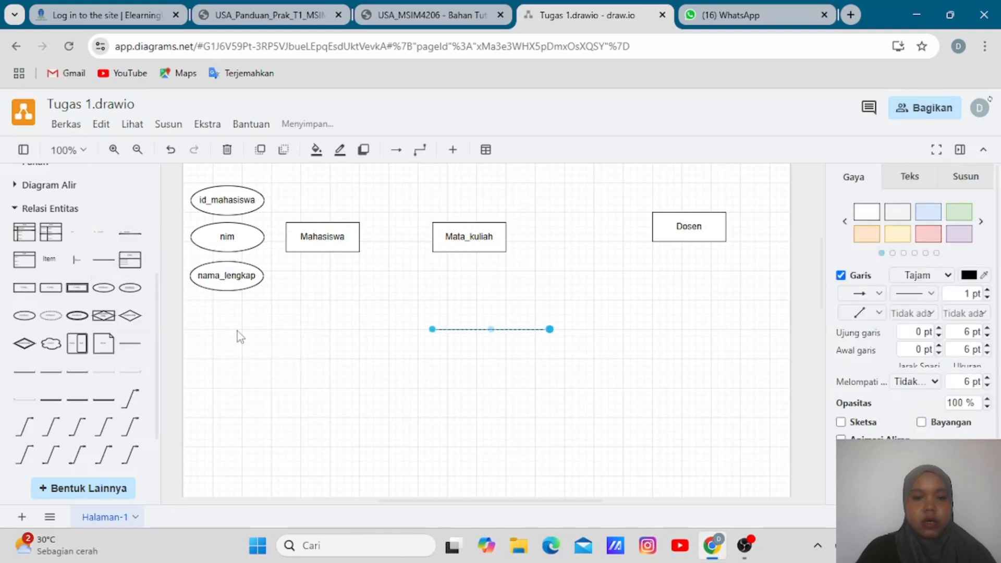
{"action": "left_click_drag", "start_coordinate": [433, 329], "coordinate": [263, 199]}
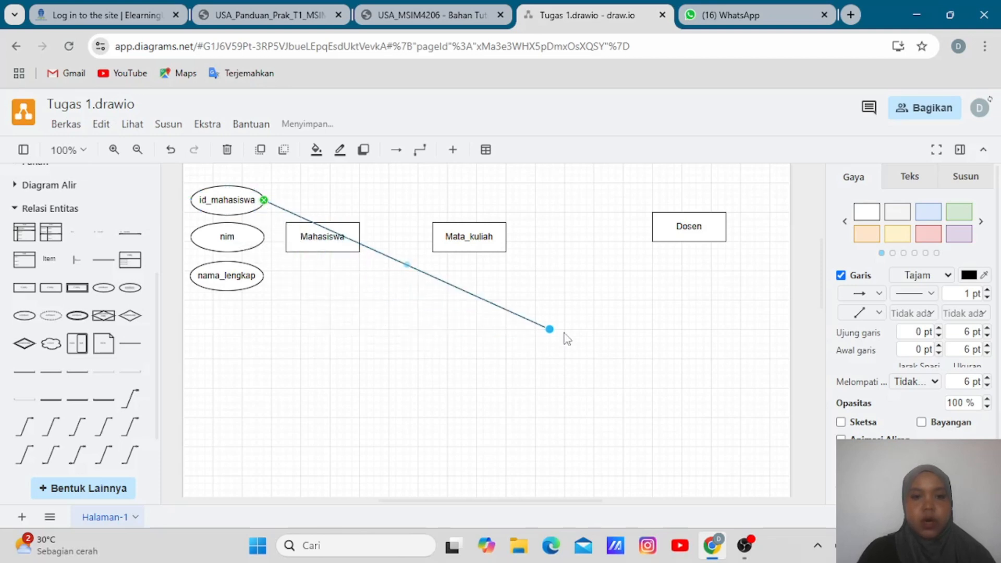
{"action": "left_click_drag", "start_coordinate": [550, 331], "coordinate": [285, 231]}
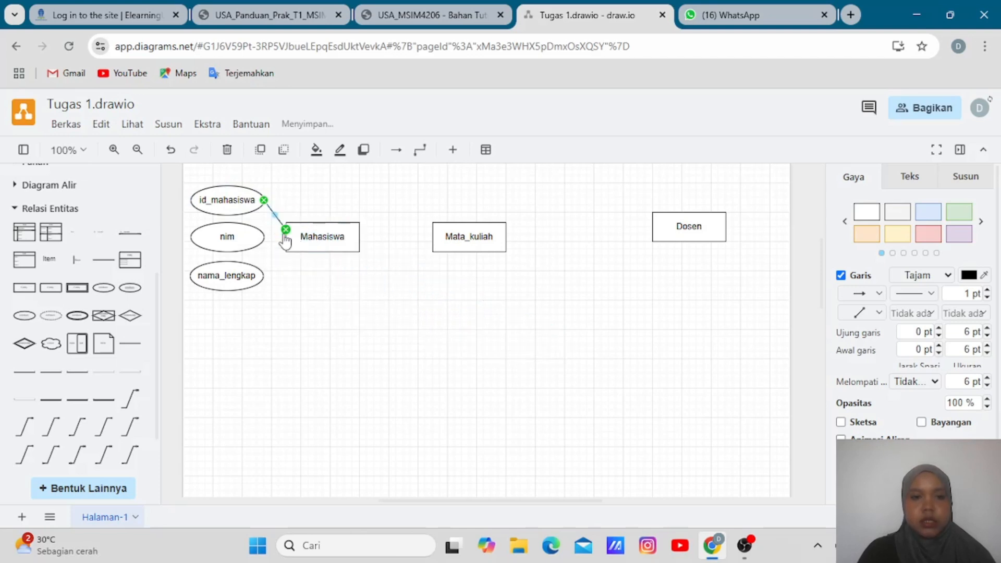
Step: Connect the nim and nama_lengkap attributes to the Mahasiswa entity with one plain straight line each
{"action": "left_click", "coordinate": [130, 345]}
{"action": "left_click_drag", "start_coordinate": [433, 329], "coordinate": [264, 236]}
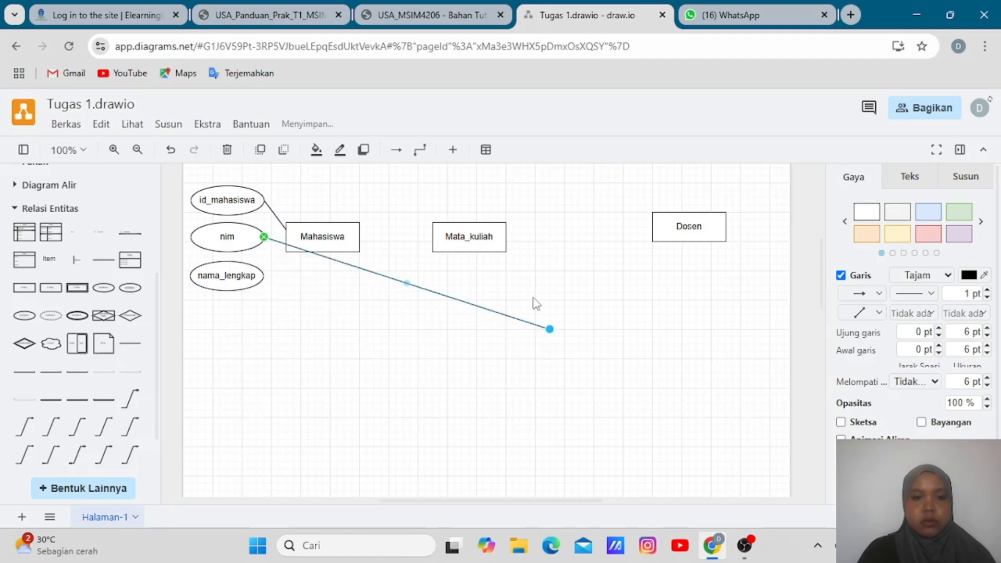
{"action": "left_click_drag", "start_coordinate": [550, 329], "coordinate": [285, 238]}
{"action": "left_click", "coordinate": [129, 344]}
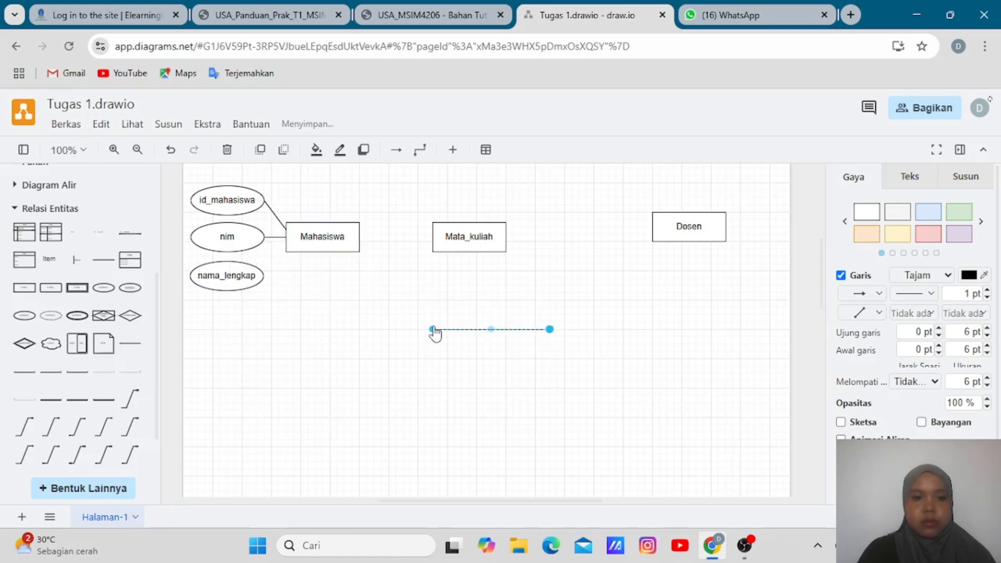
{"action": "left_click_drag", "start_coordinate": [432, 330], "coordinate": [263, 276]}
{"action": "left_click_drag", "start_coordinate": [550, 329], "coordinate": [286, 249]}
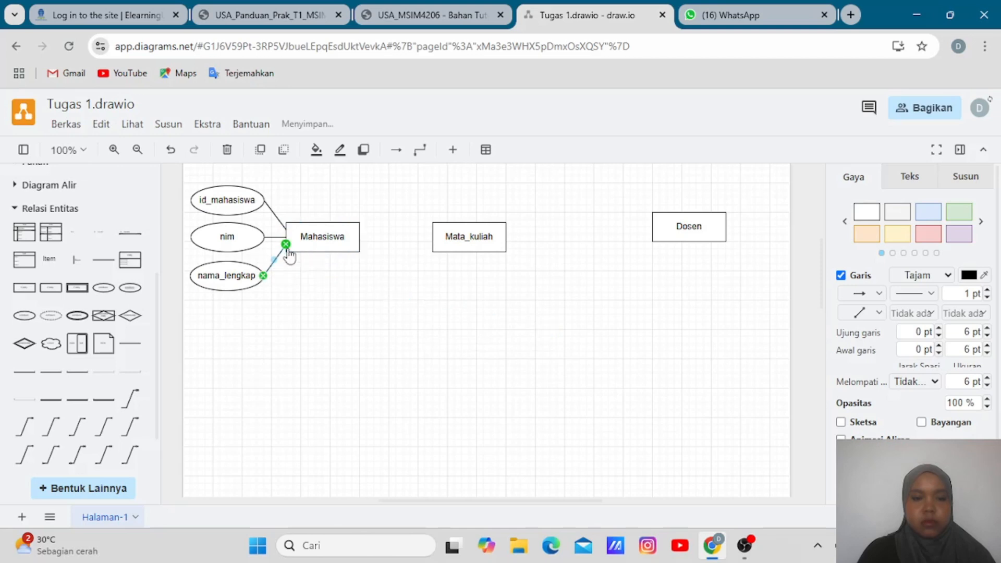
{"action": "left_click", "coordinate": [320, 237]}
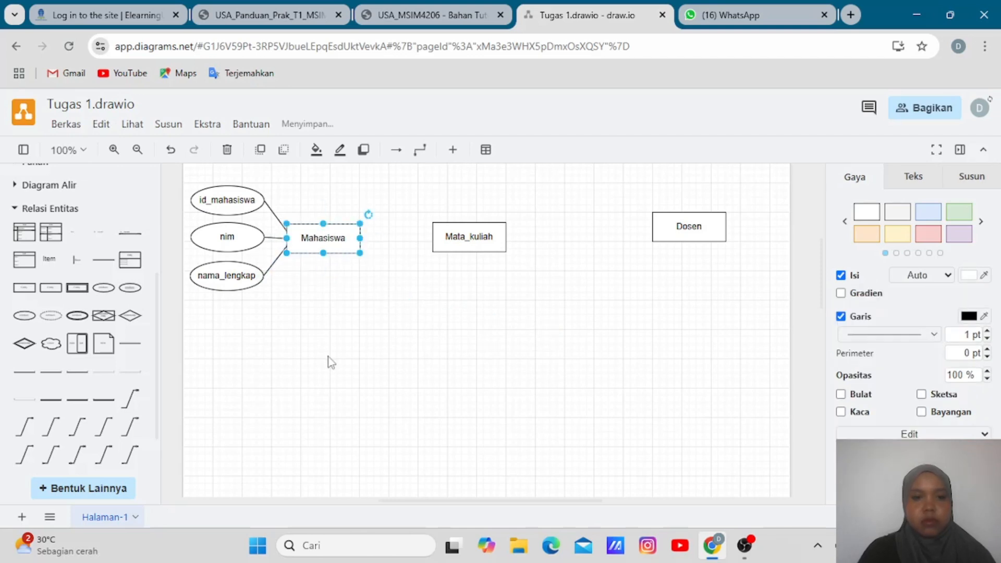
{"action": "left_click", "coordinate": [443, 317]}
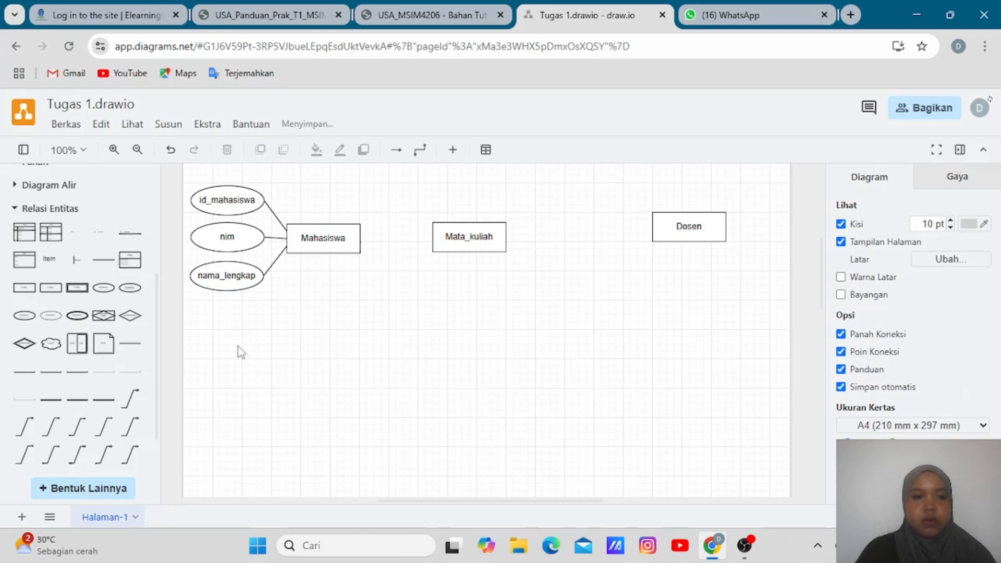
Step: Add an Attribute ellipse above and to the left of the Mata_kuliah entity and label it id_mk
{"action": "left_click", "coordinate": [106, 288]}
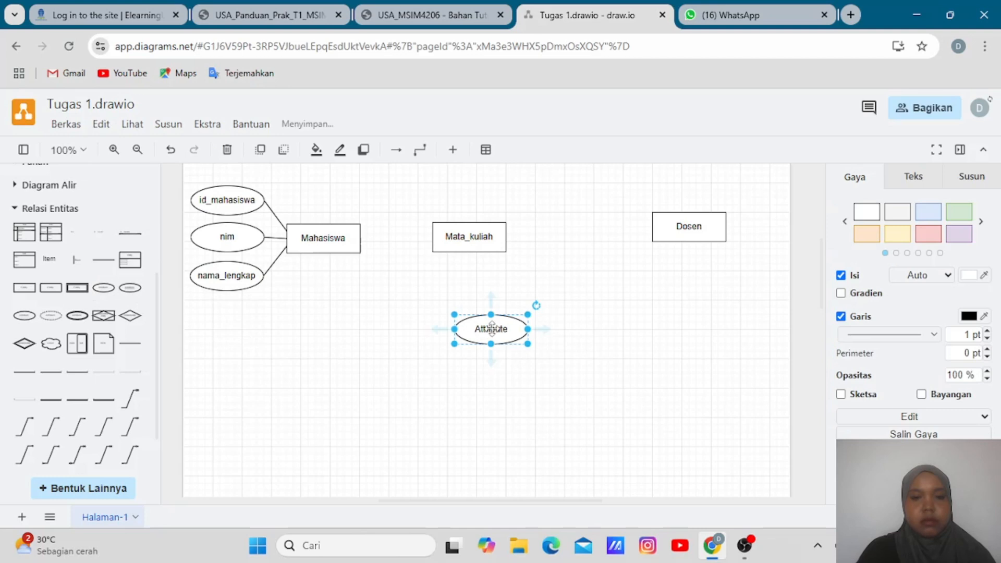
{"action": "left_click_drag", "start_coordinate": [491, 327], "coordinate": [411, 196]}
{"action": "double_click", "coordinate": [410, 196]}
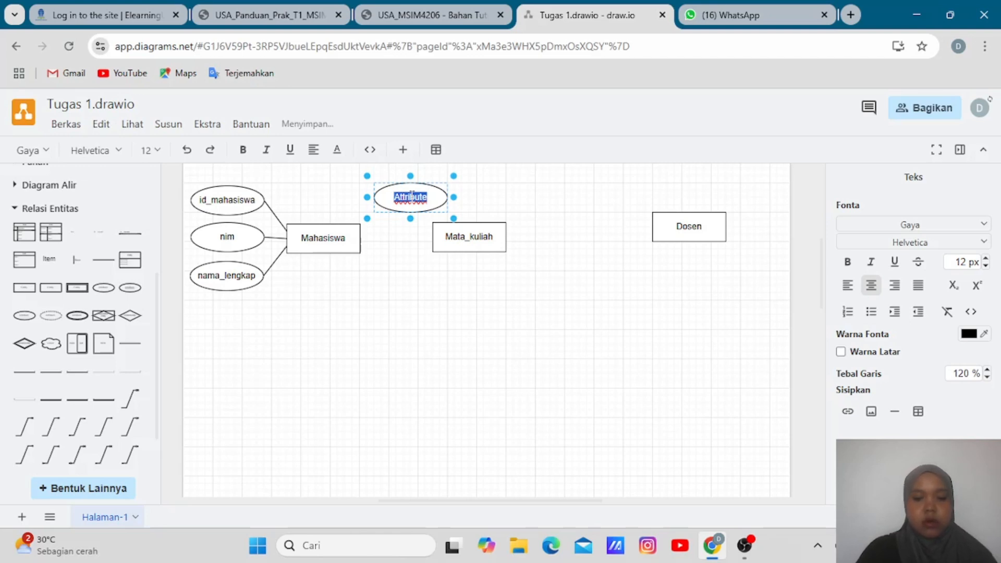
{"action": "key", "text": "BackSpace"}
{"action": "type", "text": "id_mk"}
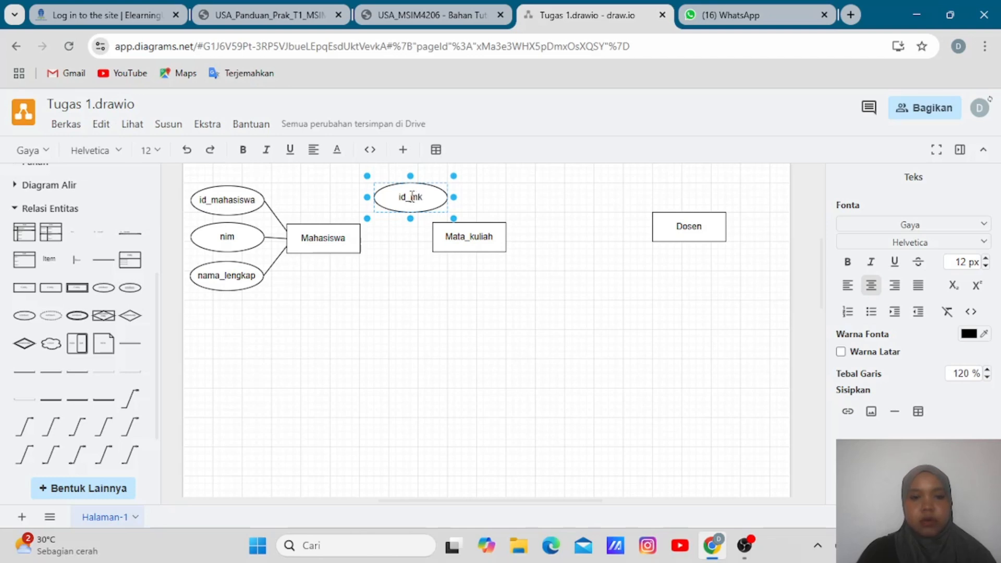
{"action": "left_click", "coordinate": [388, 244]}
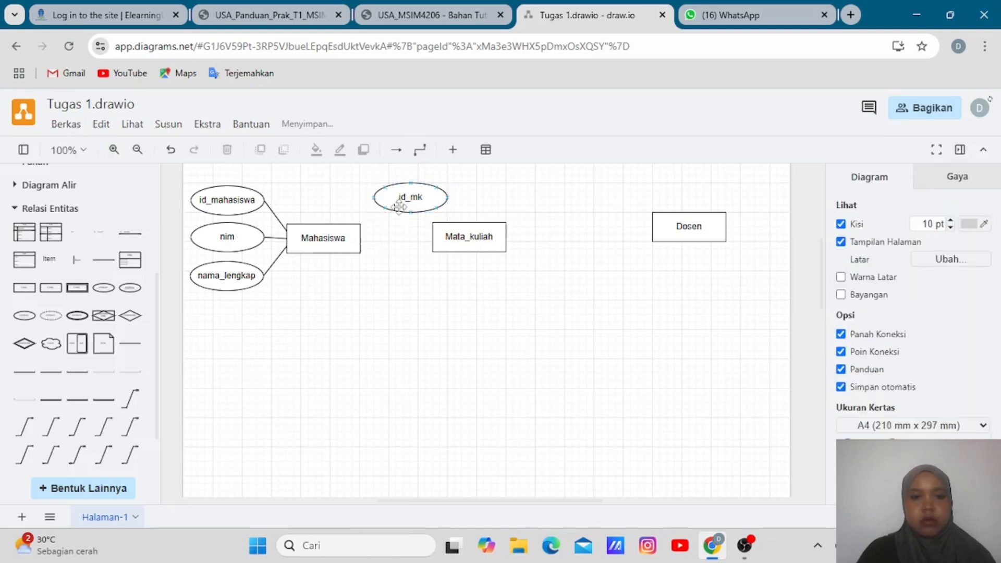
Step: Make two copies of the id_mk attribute and line them up in a row to its right above Mata_kuliah
{"action": "left_click", "coordinate": [400, 204]}
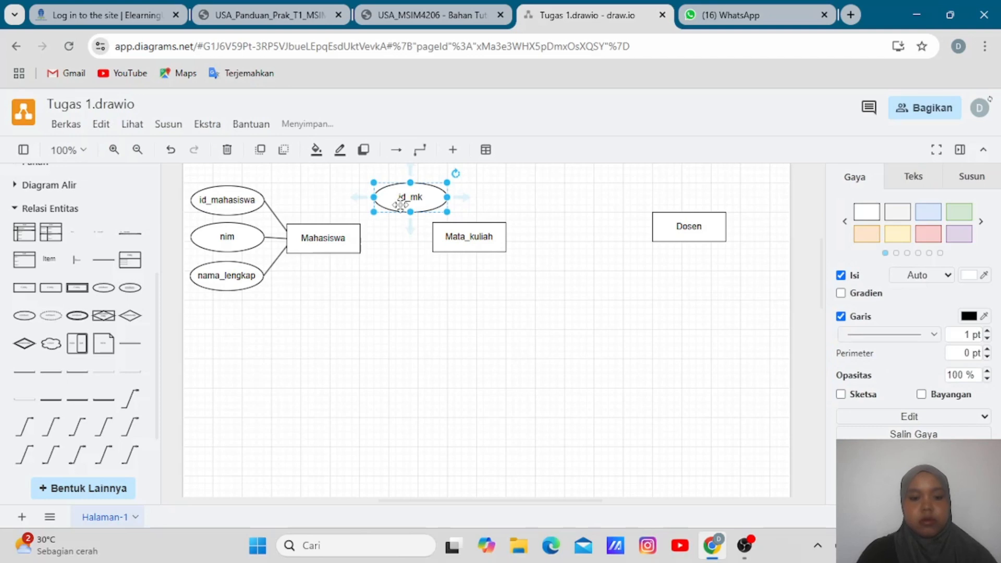
{"action": "left_click_drag", "start_coordinate": [401, 204], "coordinate": [553, 201]}
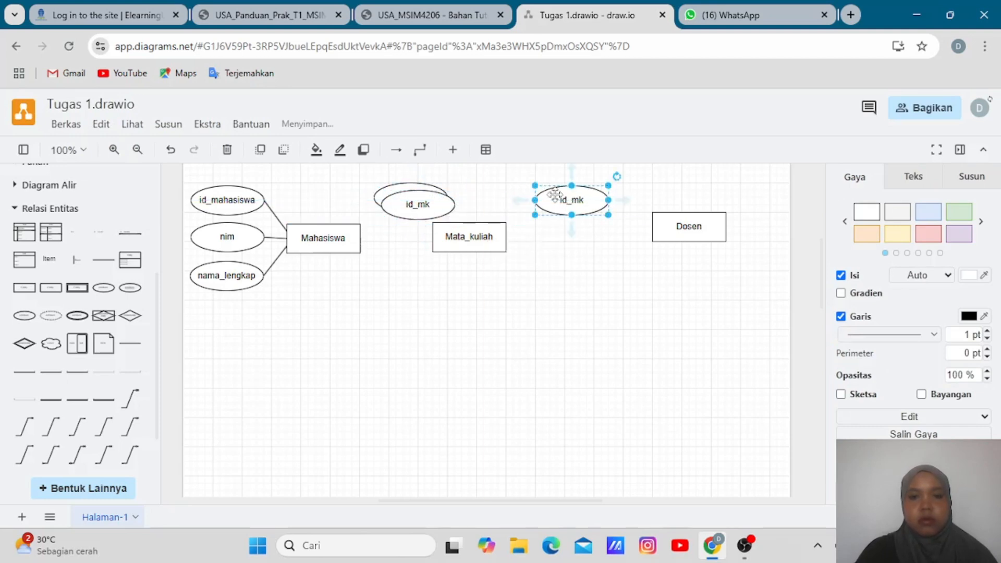
{"action": "left_click_drag", "start_coordinate": [427, 201], "coordinate": [509, 199]}
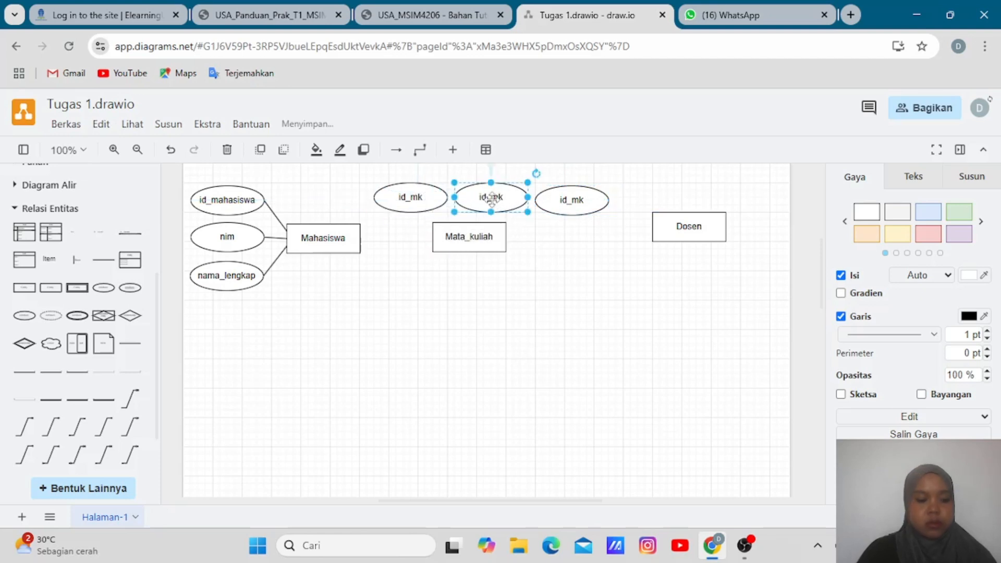
Step: Rename the middle id_mk copy nama_mk and the rightmost copy kode_mk, and select the Mata_kuliah entity
{"action": "double_click", "coordinate": [491, 198]}
{"action": "type", "text": "n"}
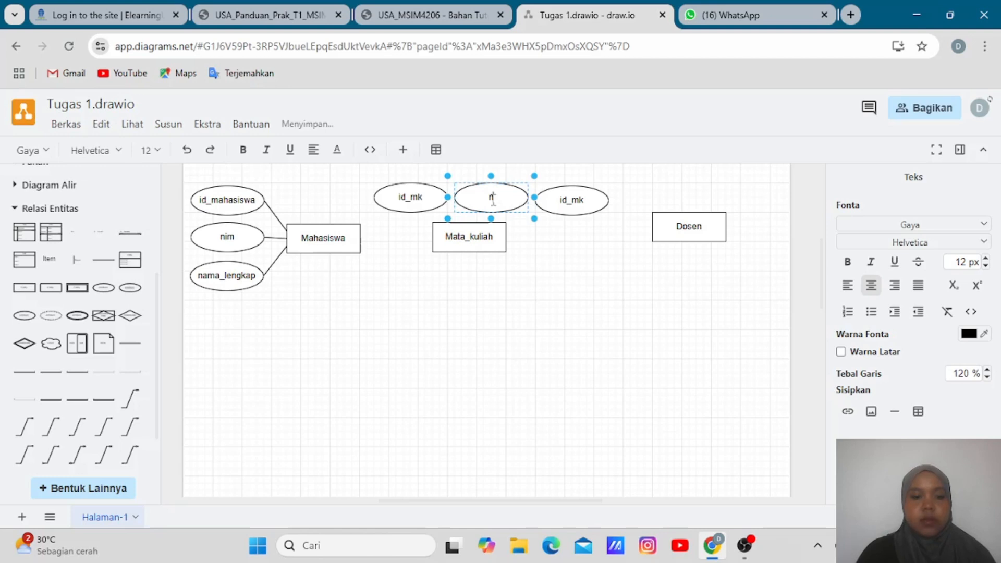
{"action": "type", "text": "ama_mk"}
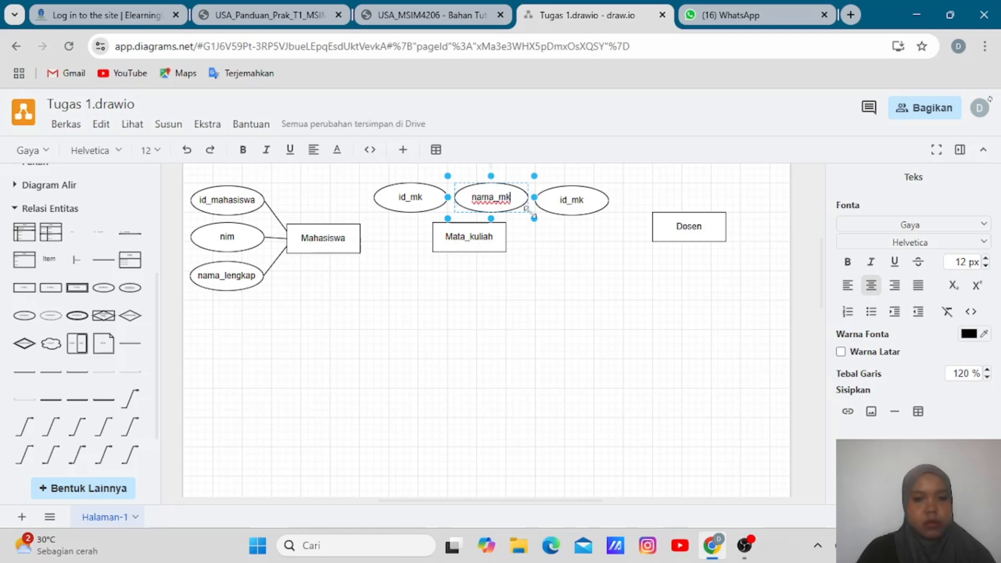
{"action": "double_click", "coordinate": [578, 202]}
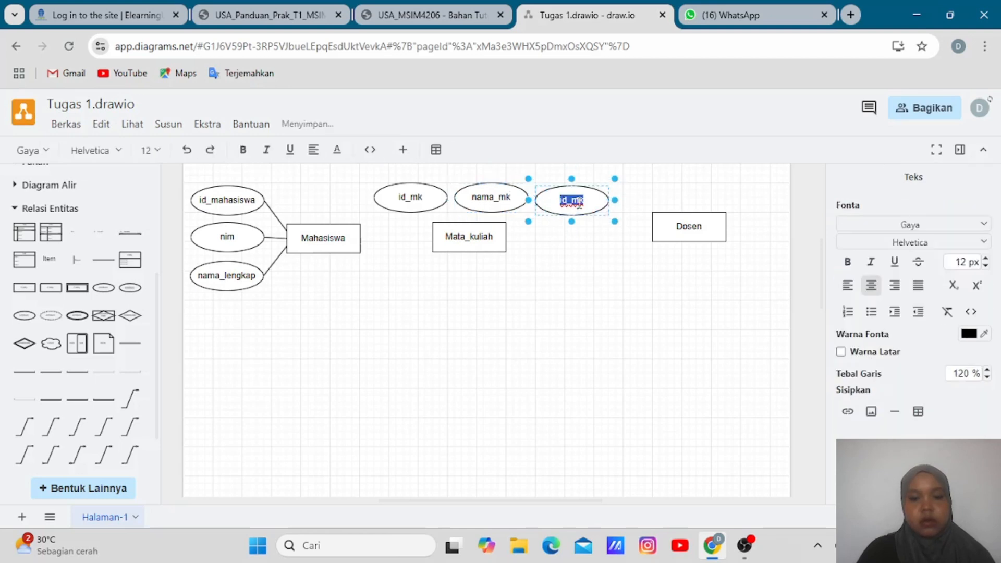
{"action": "type", "text": "kode_"}
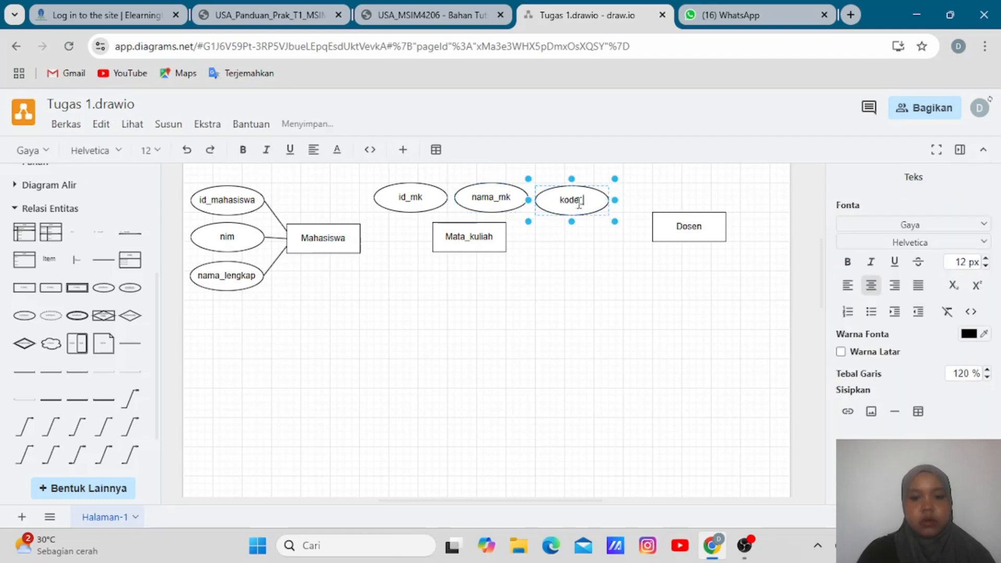
{"action": "type", "text": "mk"}
{"action": "left_click", "coordinate": [530, 325]}
{"action": "left_click", "coordinate": [480, 239]}
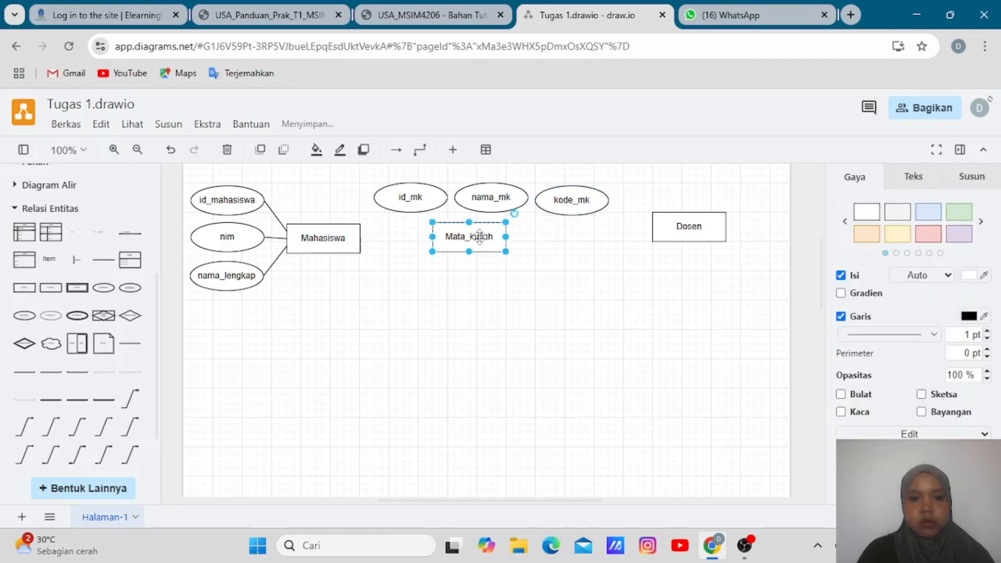
Step: Nudge the Mata_kuliah entity right and slightly down until it sits centred below the nama_mk attribute
{"action": "key", "text": "Right"}
{"action": "key", "text": "Right"}
{"action": "key", "text": "Right"}
{"action": "key", "text": "Right"}
{"action": "key", "text": "Right"}
{"action": "key", "text": "Right"}
{"action": "key", "text": "Right"}
{"action": "key", "text": "Right"}
{"action": "key", "text": "Right"}
{"action": "key", "text": "Right"}
{"action": "key", "text": "Right"}
{"action": "key", "text": "Right"}
{"action": "key", "text": "Right"}
{"action": "key", "text": "Right"}
{"action": "key", "text": "Right"}
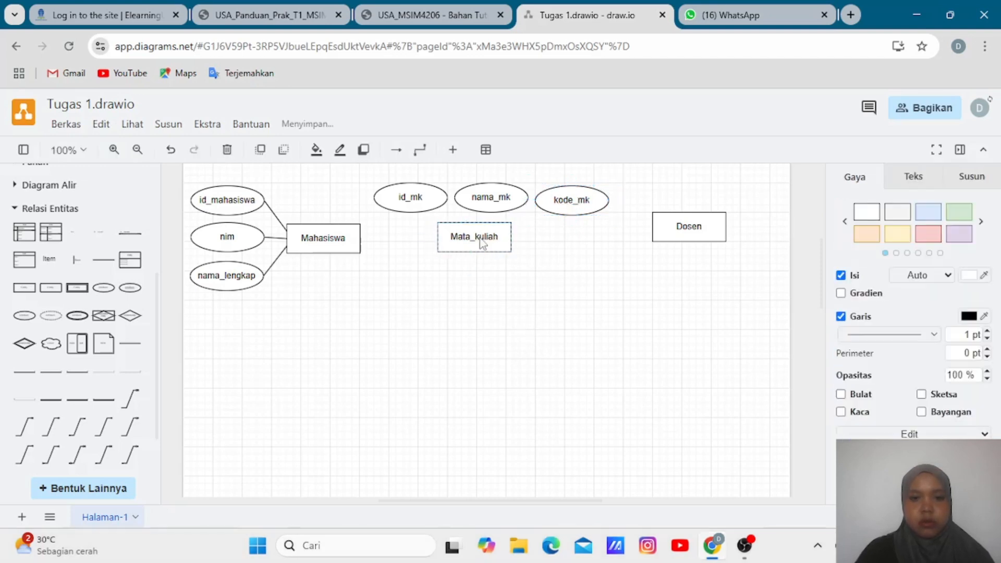
{"action": "key", "text": "Down"}
{"action": "key", "text": "Down"}
{"action": "key", "text": "Down"}
{"action": "key", "text": "Down"}
{"action": "key", "text": "Down"}
{"action": "key", "text": "Down"}
{"action": "key", "text": "Down"}
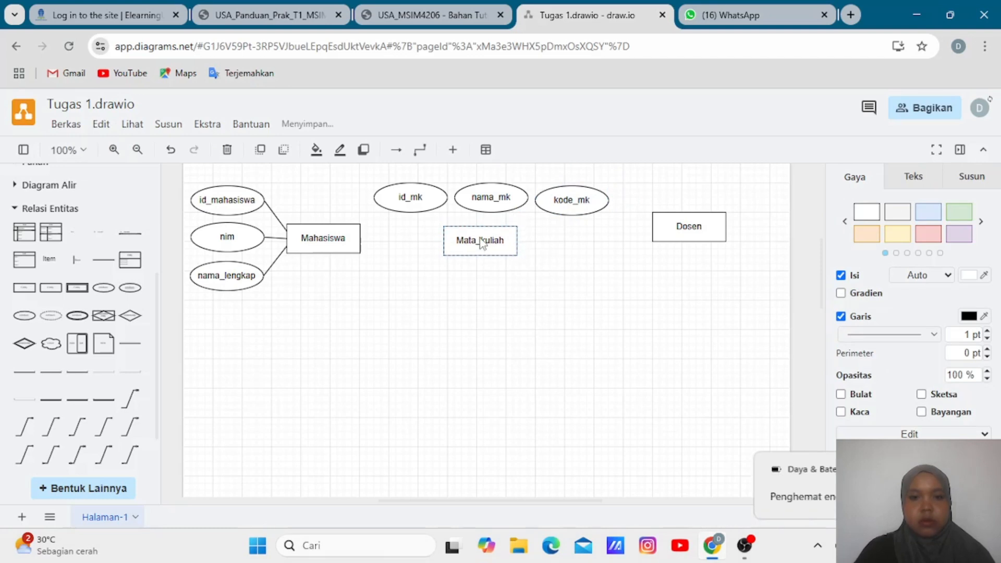
{"action": "key", "text": "Right"}
{"action": "key", "text": "Right"}
{"action": "key", "text": "Right"}
{"action": "key", "text": "Right"}
{"action": "key", "text": "Right"}
{"action": "key", "text": "Right"}
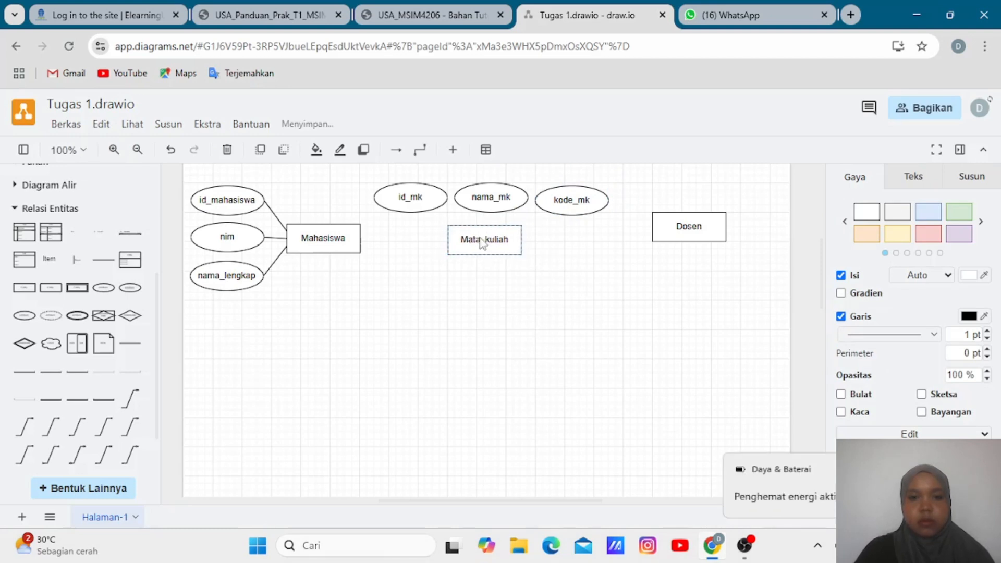
{"action": "key", "text": "Right"}
{"action": "key", "text": "Right"}
{"action": "key", "text": "Right"}
{"action": "key", "text": "Right"}
{"action": "key", "text": "Right"}
{"action": "key", "text": "Right"}
{"action": "key", "text": "Right"}
{"action": "key", "text": "Right"}
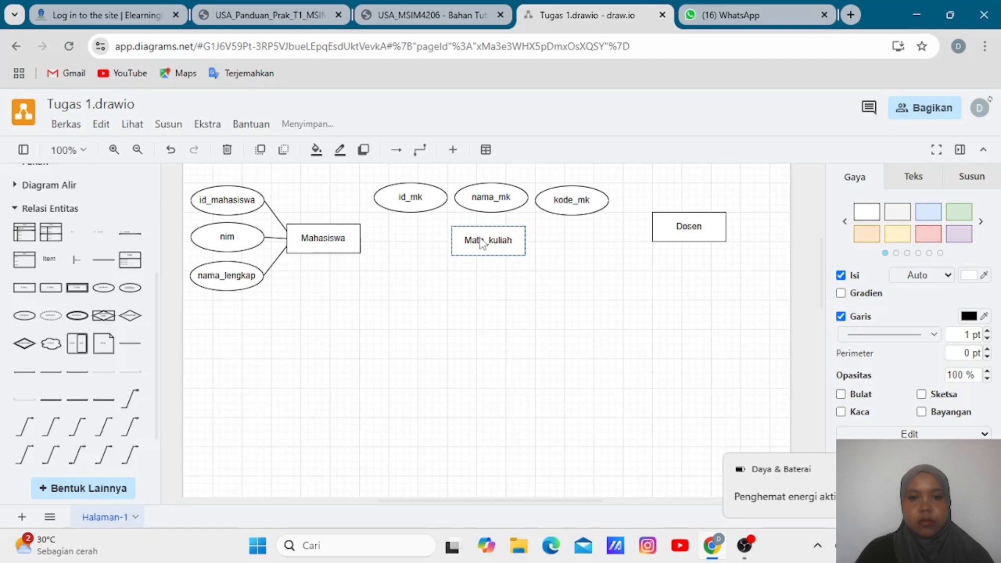
{"action": "key", "text": "Down"}
{"action": "key", "text": "Down"}
{"action": "key", "text": "Down"}
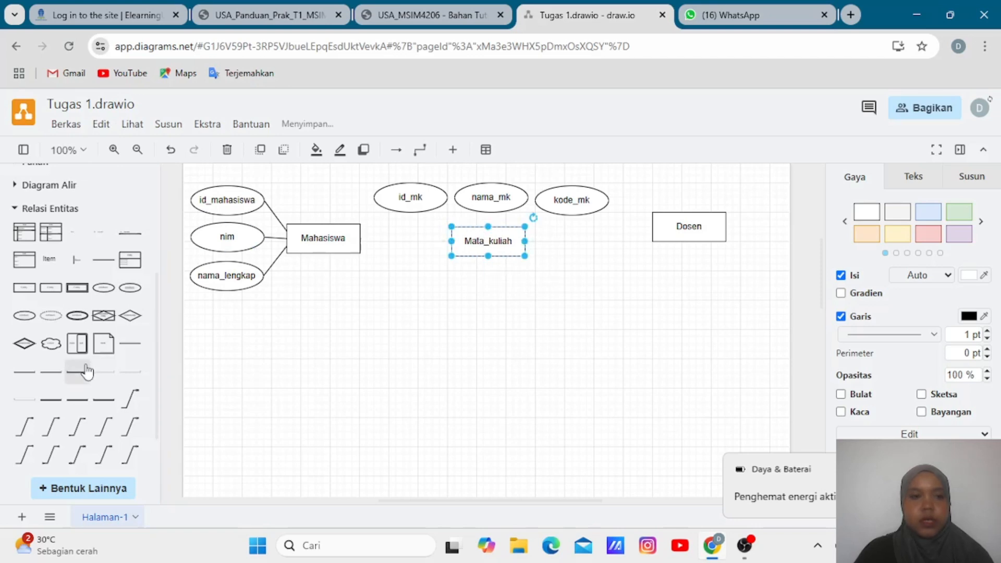
Step: Connect the id_mk and nama_mk attributes to the Mata_kuliah entity with one plain straight line each, closing the gap at id_mk
{"action": "left_click", "coordinate": [130, 343]}
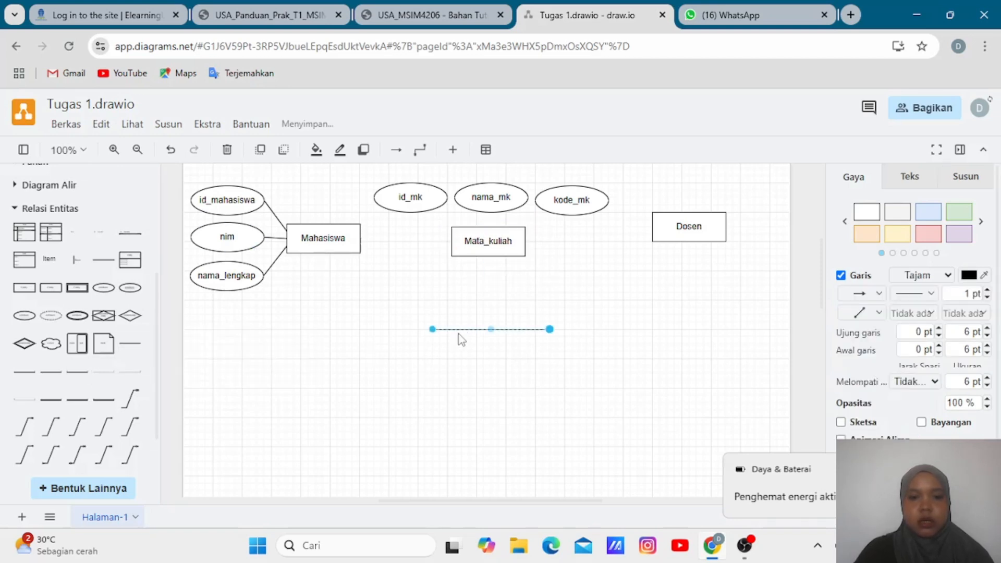
{"action": "mouse_move", "coordinate": [433, 331]}
{"action": "left_mouse_down"}
{"action": "mouse_move", "coordinate": [441, 231]}
{"action": "mouse_move", "coordinate": [420, 214]}
{"action": "left_mouse_up"}
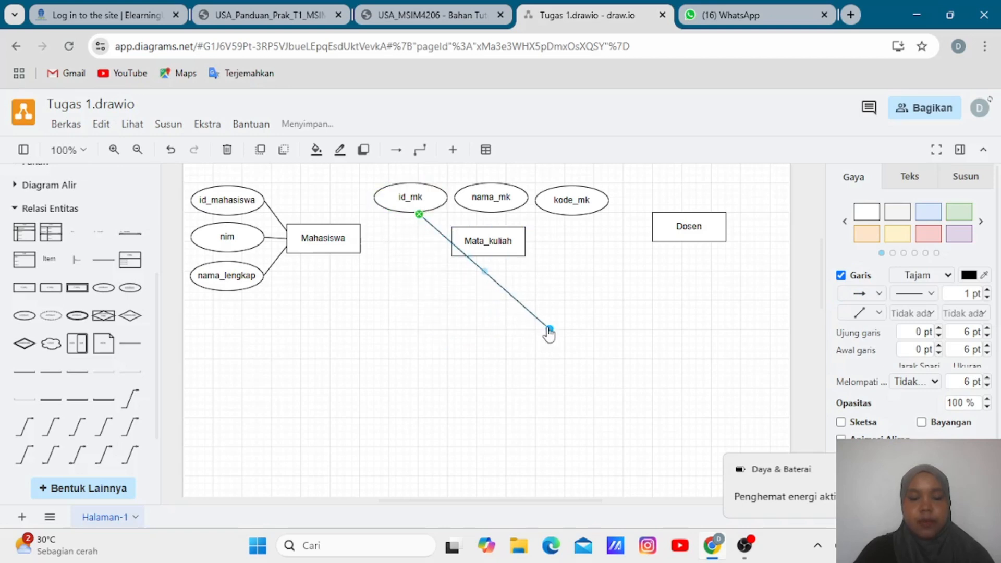
{"action": "left_click_drag", "start_coordinate": [549, 334], "coordinate": [465, 225]}
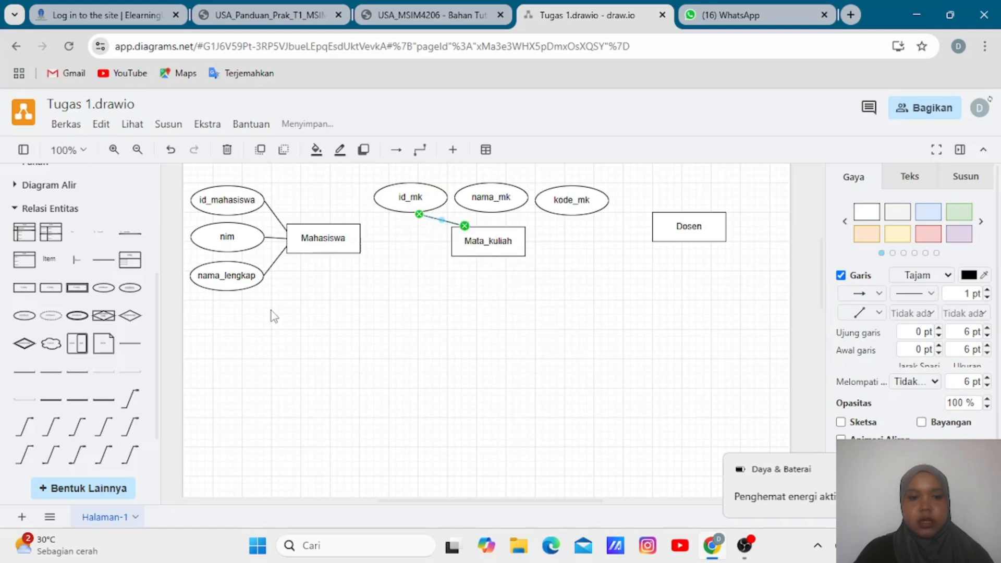
{"action": "left_click", "coordinate": [134, 356]}
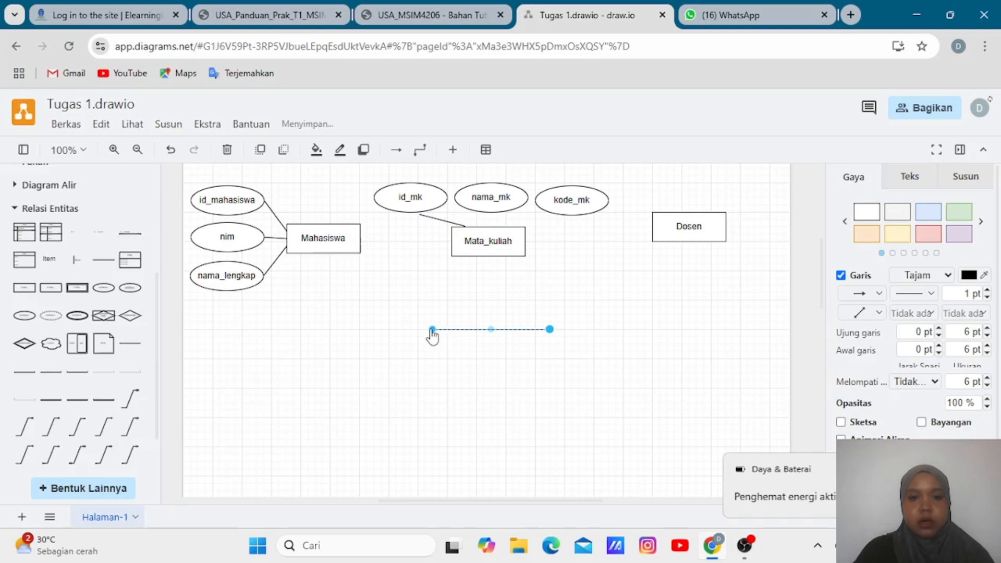
{"action": "left_click_drag", "start_coordinate": [432, 330], "coordinate": [493, 218]}
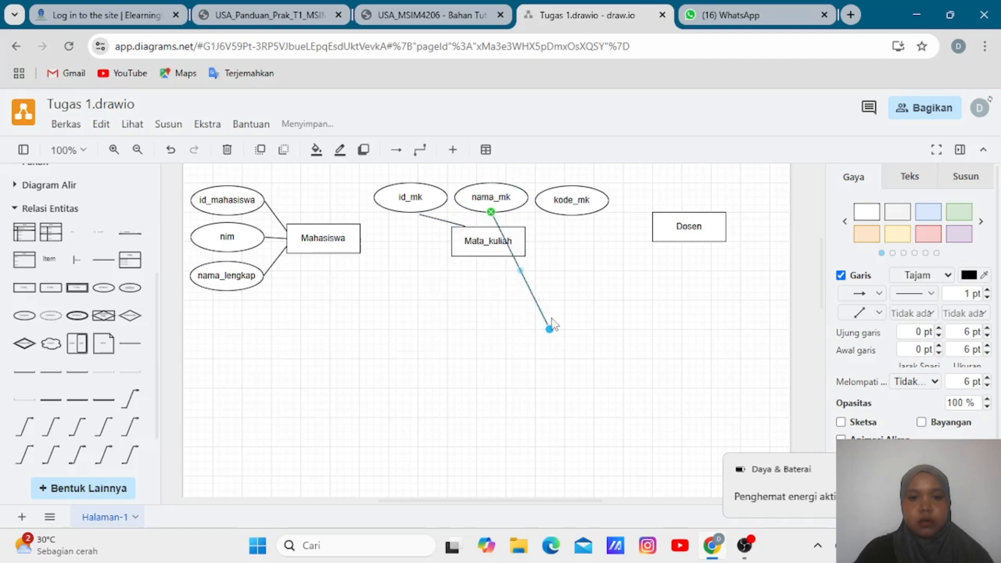
{"action": "left_click_drag", "start_coordinate": [550, 329], "coordinate": [490, 227]}
{"action": "left_click", "coordinate": [421, 215]}
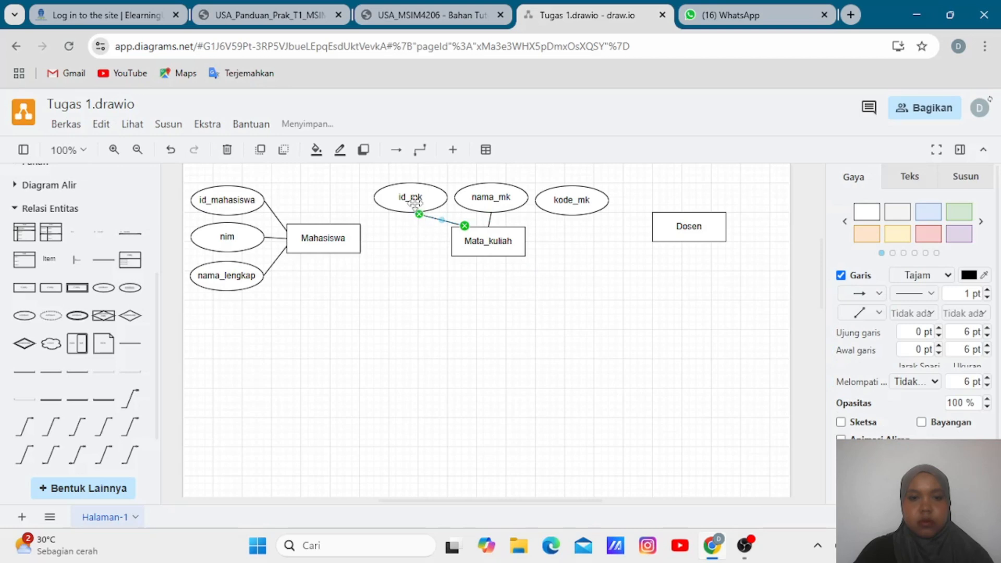
{"action": "left_click", "coordinate": [427, 255]}
Step: Connect the kode_mk attribute to the upper edge of the Mata_kuliah entity with a plain straight line
{"action": "left_click", "coordinate": [133, 346]}
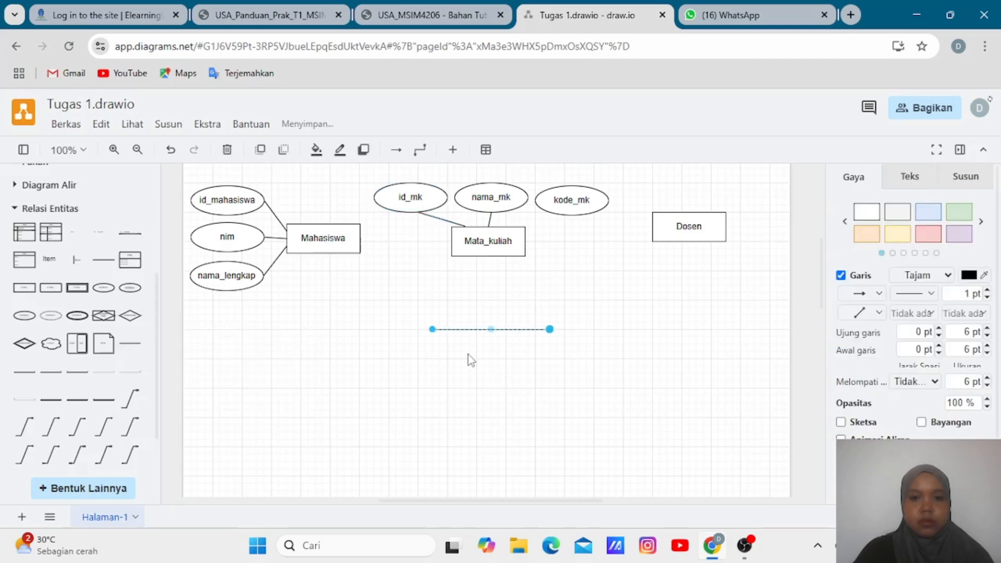
{"action": "left_click_drag", "start_coordinate": [434, 330], "coordinate": [571, 215]}
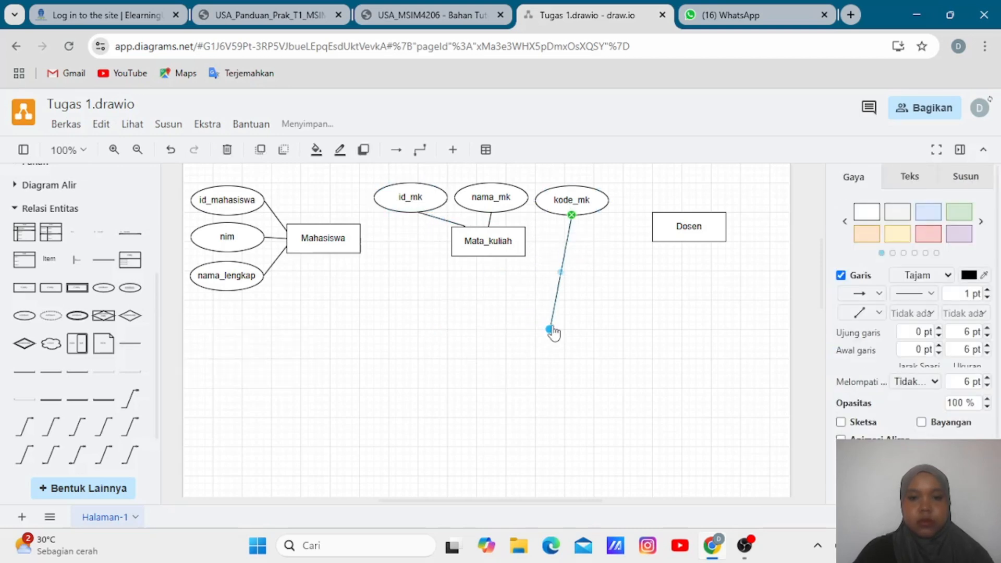
{"action": "left_click_drag", "start_coordinate": [550, 329], "coordinate": [510, 228]}
{"action": "left_click", "coordinate": [552, 326]}
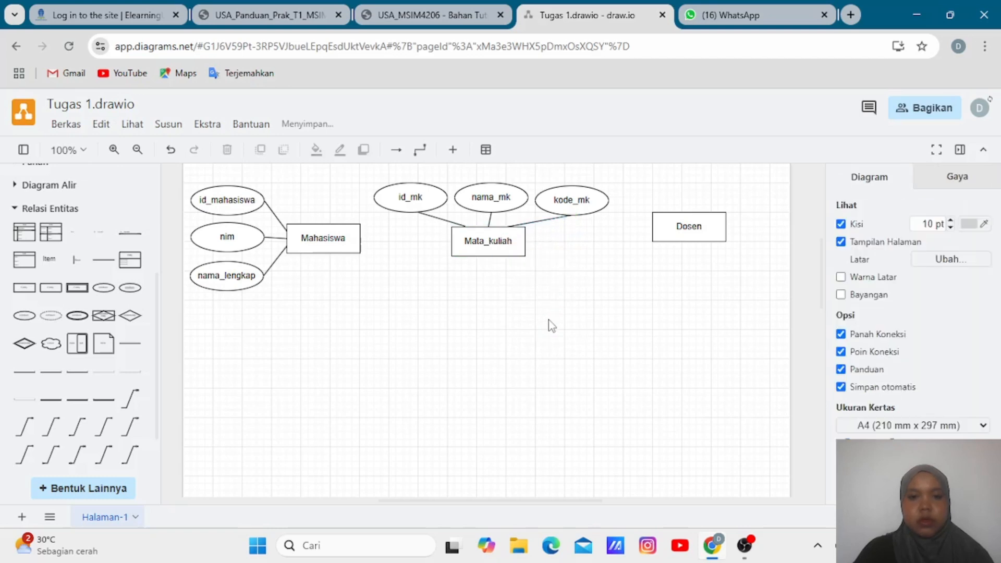
Step: Move the Dosen entity slightly down and left, and add an Attribute ellipse labelled id_dosen above and to its right
{"action": "left_click", "coordinate": [688, 222]}
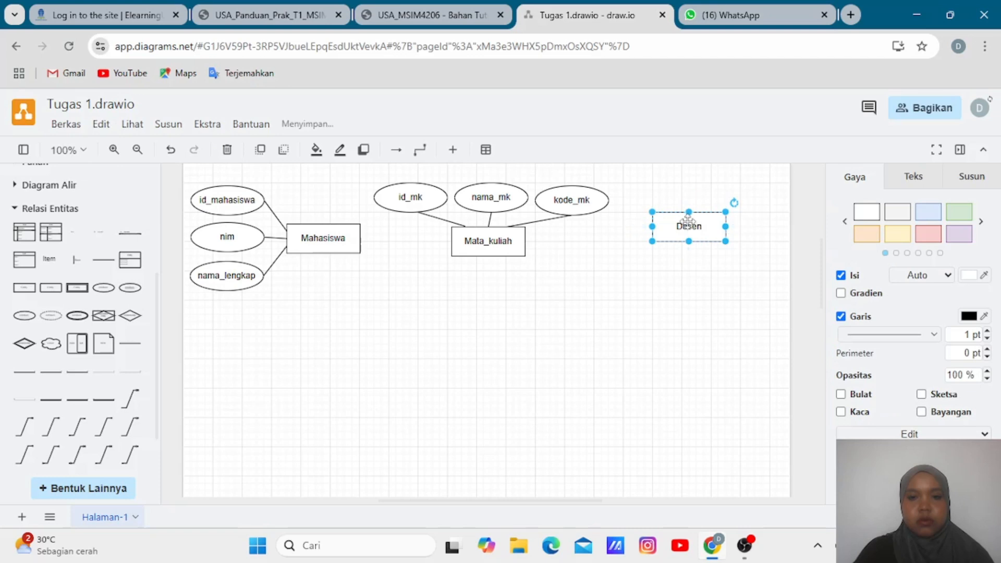
{"action": "left_click_drag", "start_coordinate": [688, 222], "coordinate": [683, 249]}
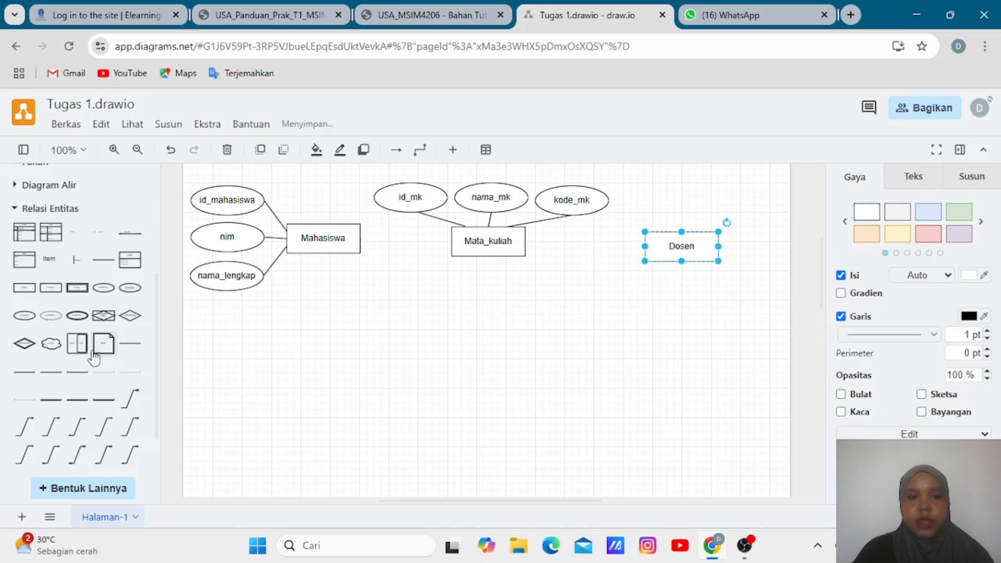
{"action": "mouse_move", "coordinate": [100, 292]}
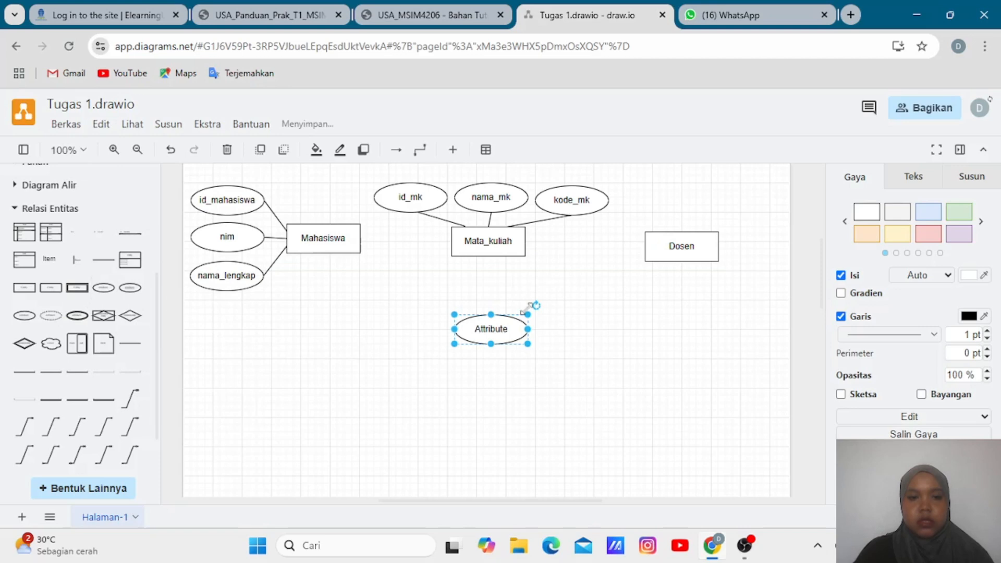
{"action": "left_click_drag", "start_coordinate": [516, 319], "coordinate": [749, 207]}
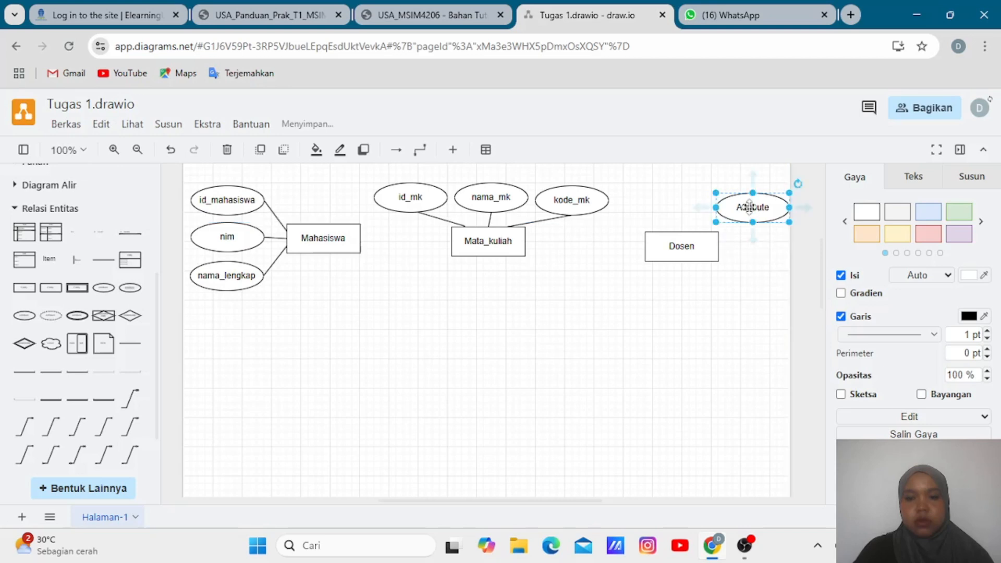
{"action": "double_click", "coordinate": [749, 207]}
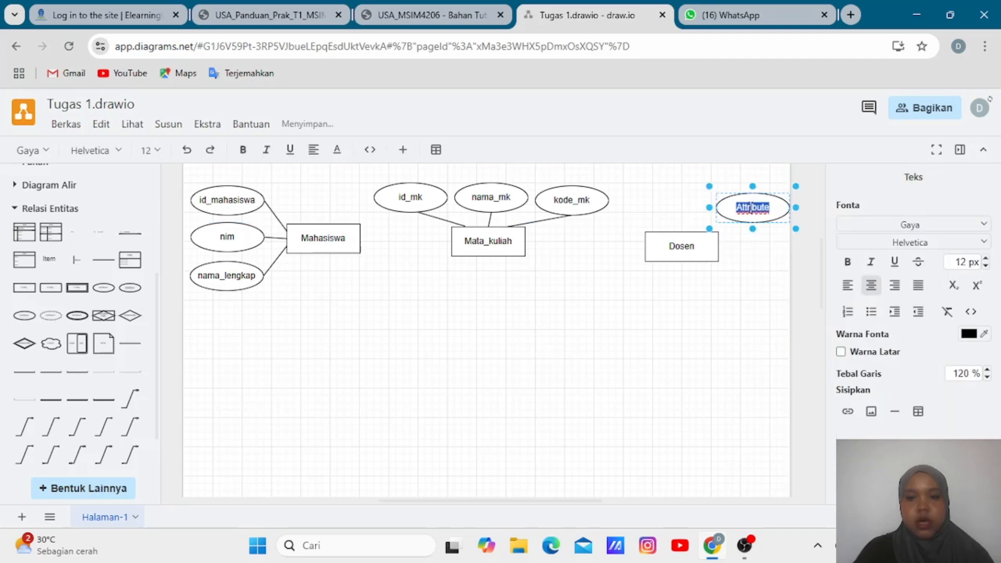
{"action": "type", "text": "id"}
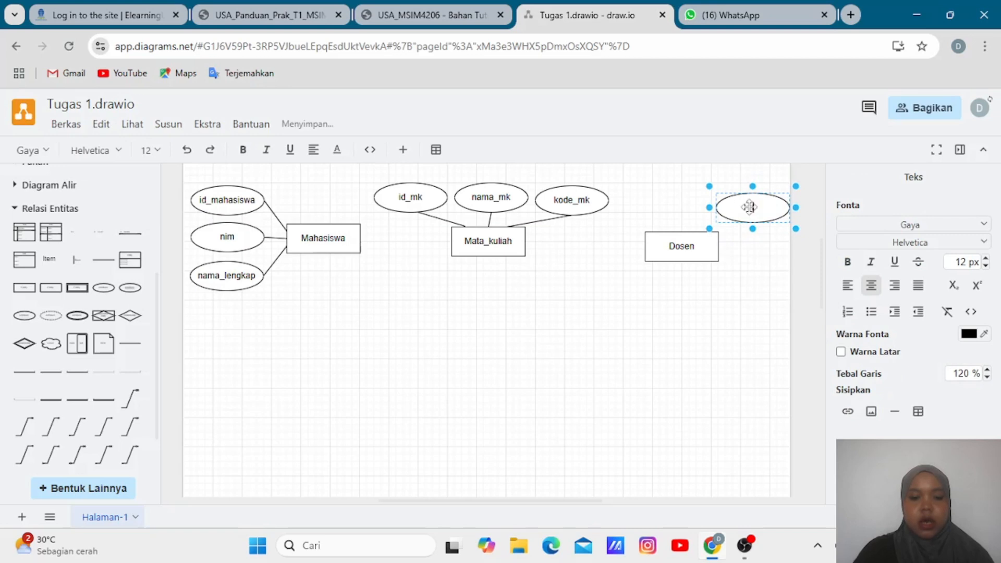
{"action": "type", "text": "_dosen"}
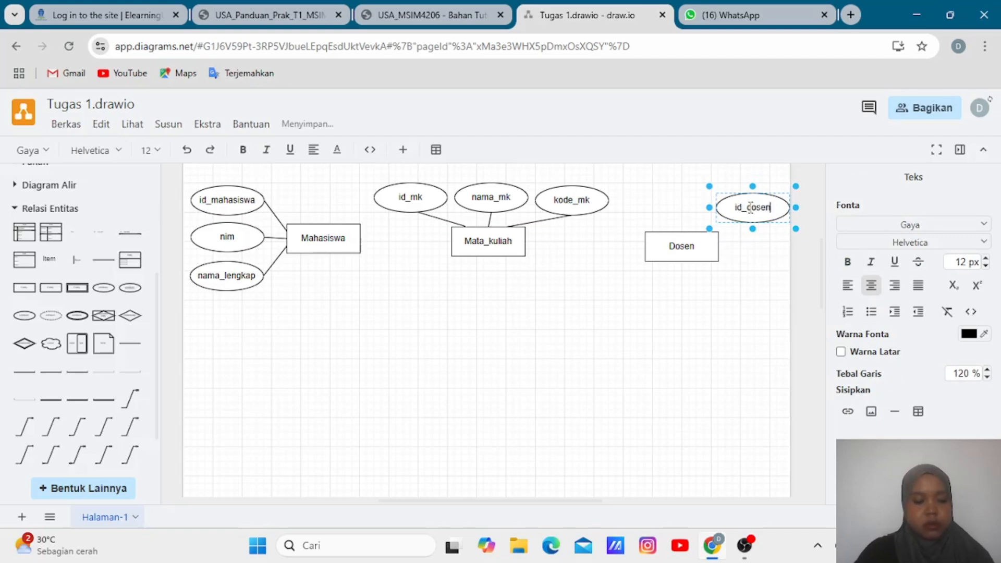